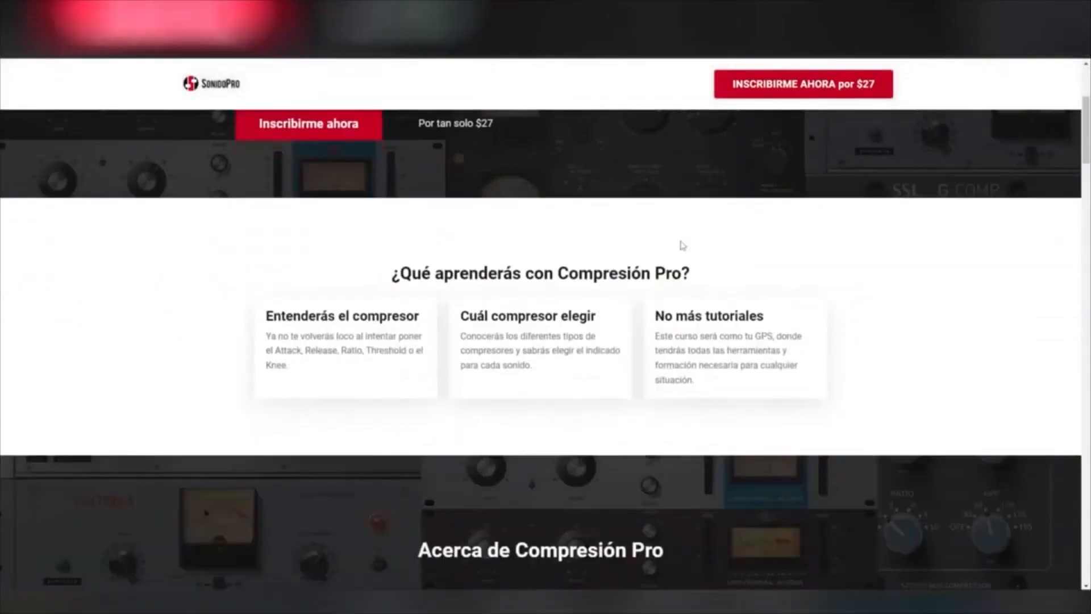
Browse the Compresión Pro course page and expand its content modules to examine the listed lessons
scroll(682, 245, "down", 6)
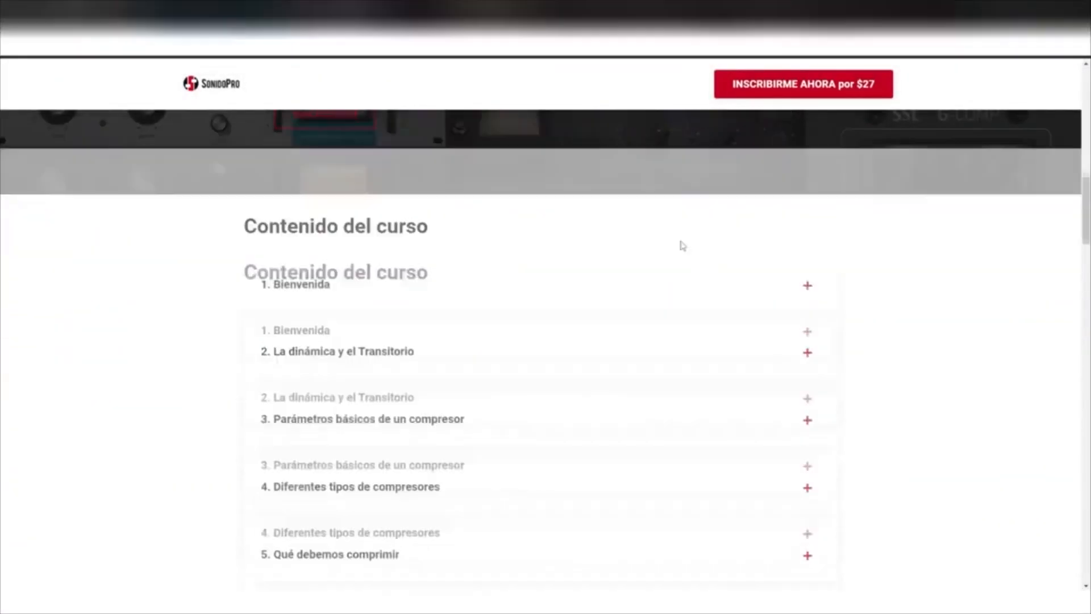
left_click(675, 245)
left_click(606, 378)
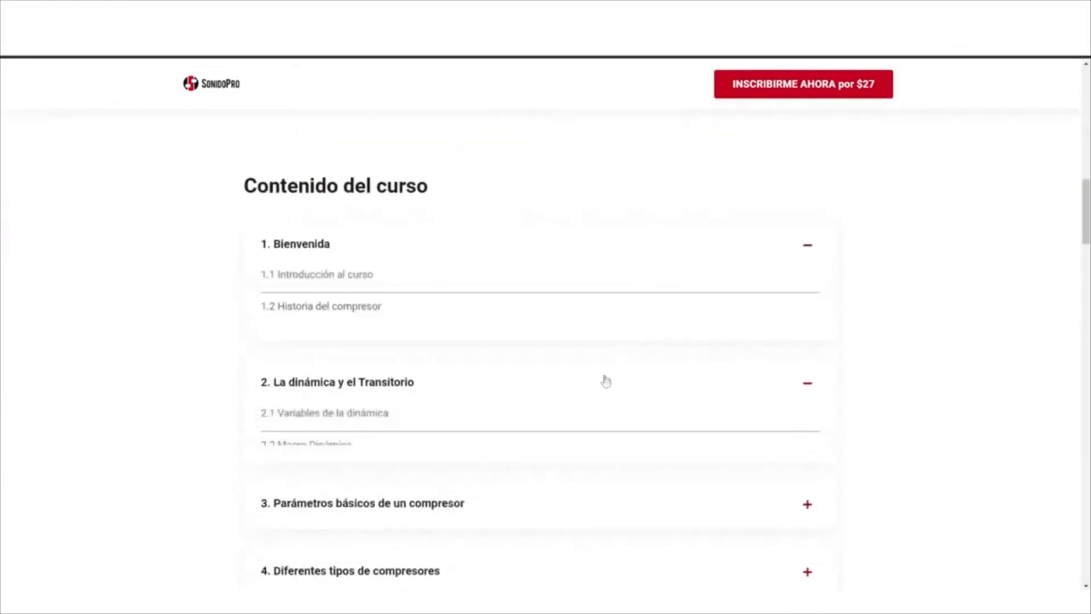
scroll(604, 380, "down", 4)
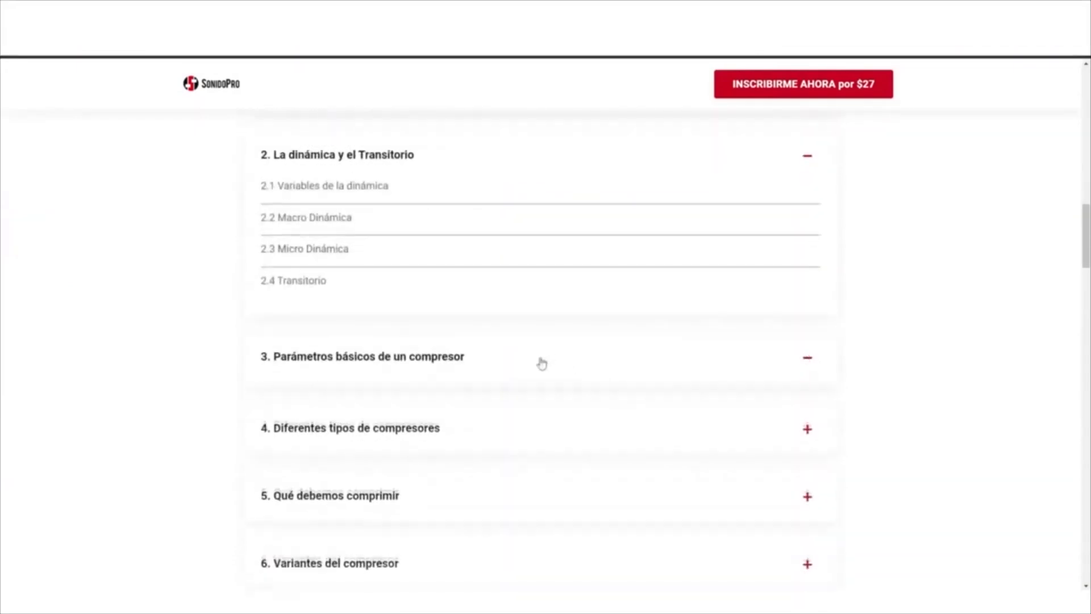
scroll(541, 363, "down", 4)
left_click(524, 397)
scroll(550, 376, "down", 6)
left_click(541, 363)
scroll(541, 363, "down", 5)
scroll(541, 363, "down", 9)
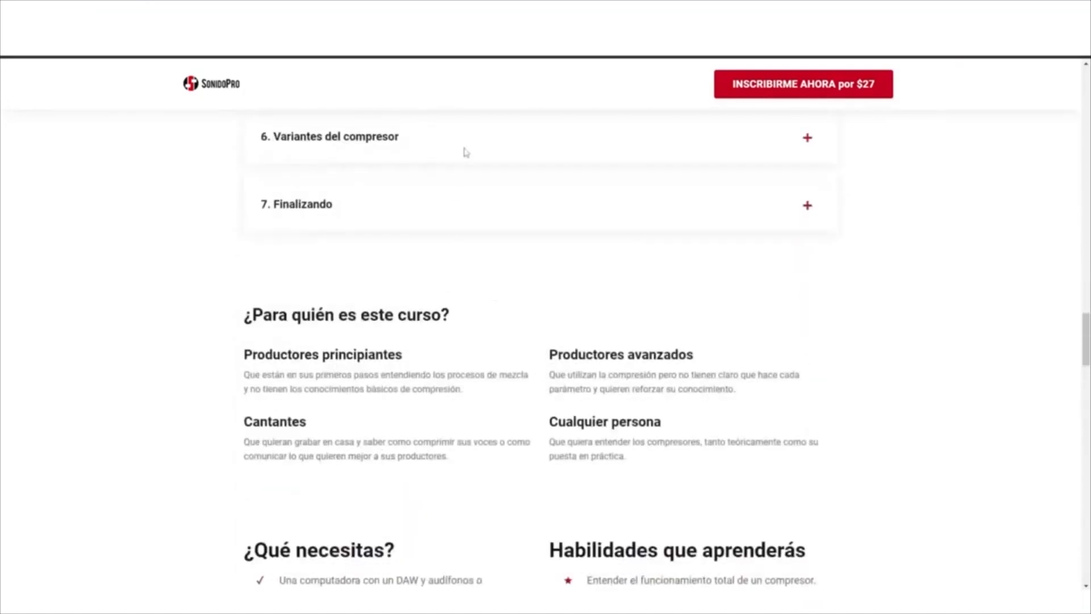
left_click(467, 149)
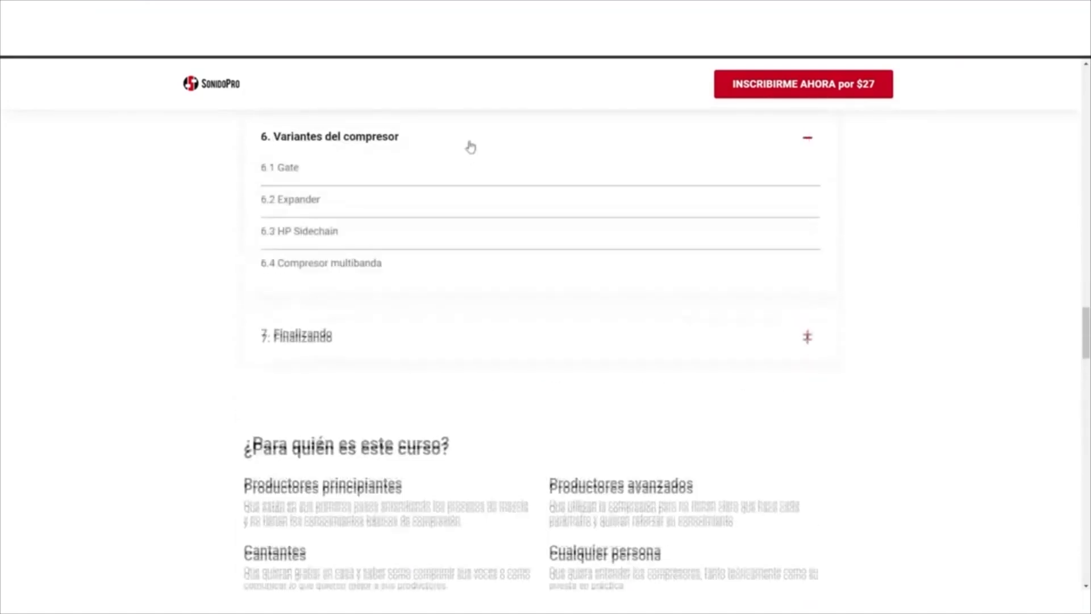
left_click(465, 347)
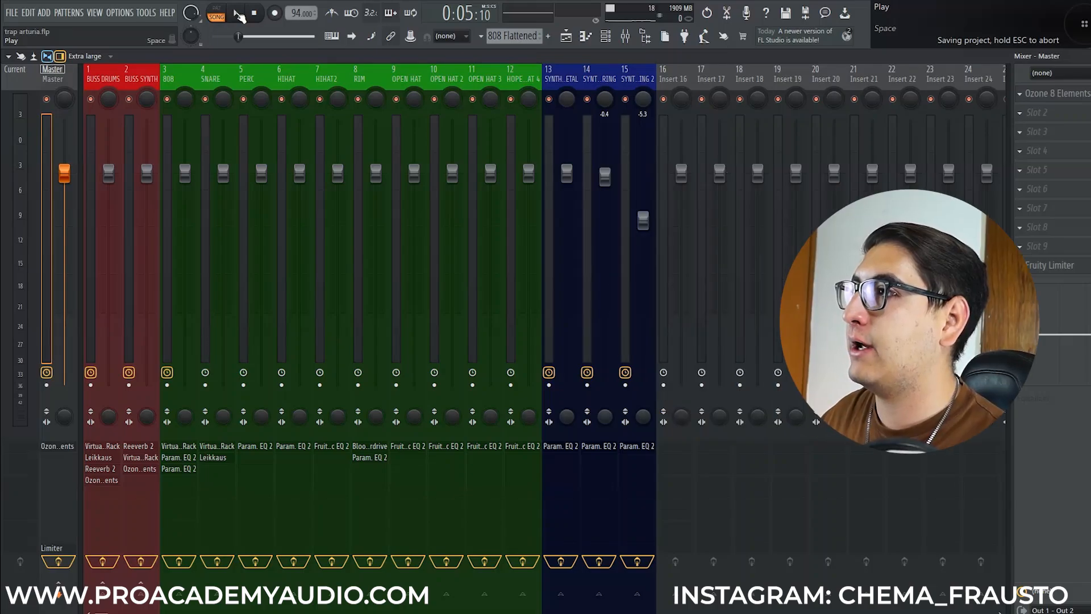
Play the trap arturia song to hear the current mix, and stop the playback
left_click(238, 14)
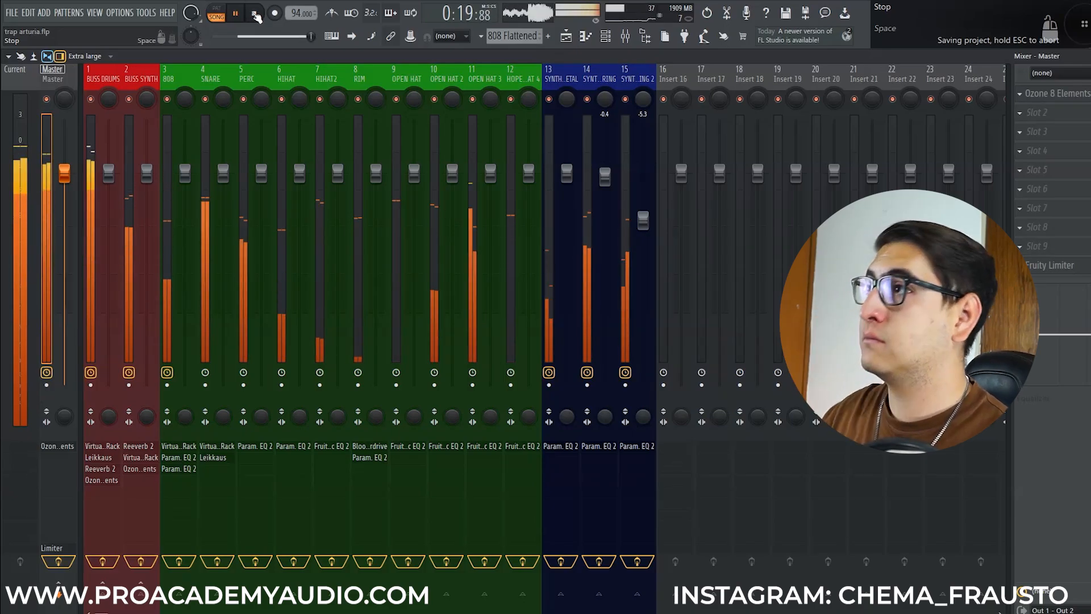
left_click(255, 13)
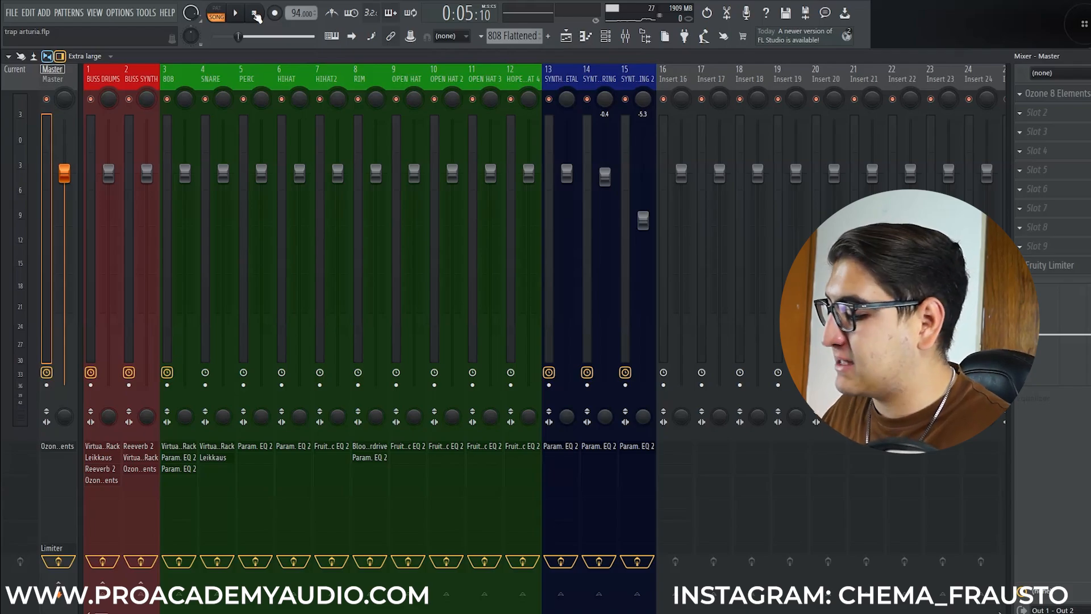
Open the Channel rack to view the CZ V, CZ V #2 and CZ V #3 synths, and close their windows and the rack
key("F6")
key("ctrl+s")
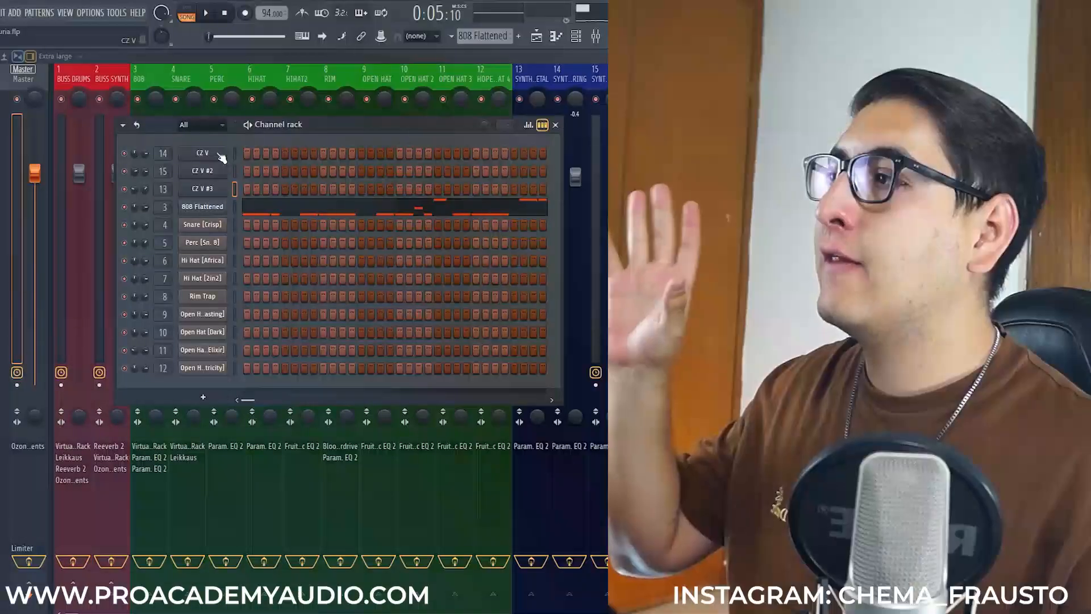
left_click(251, 157)
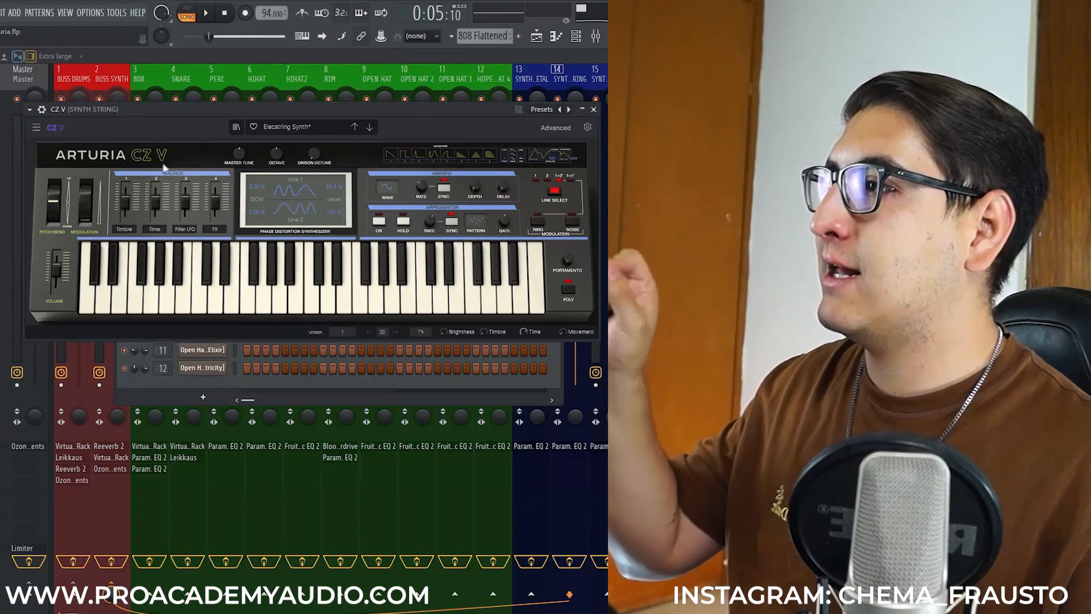
key("Escape")
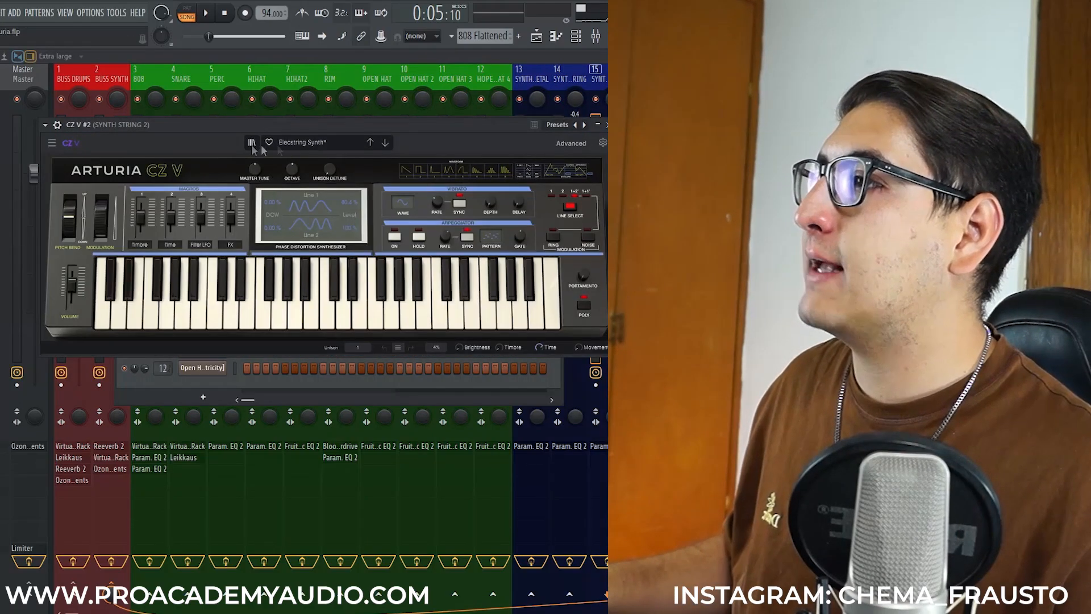
key("Escape")
left_click(218, 187)
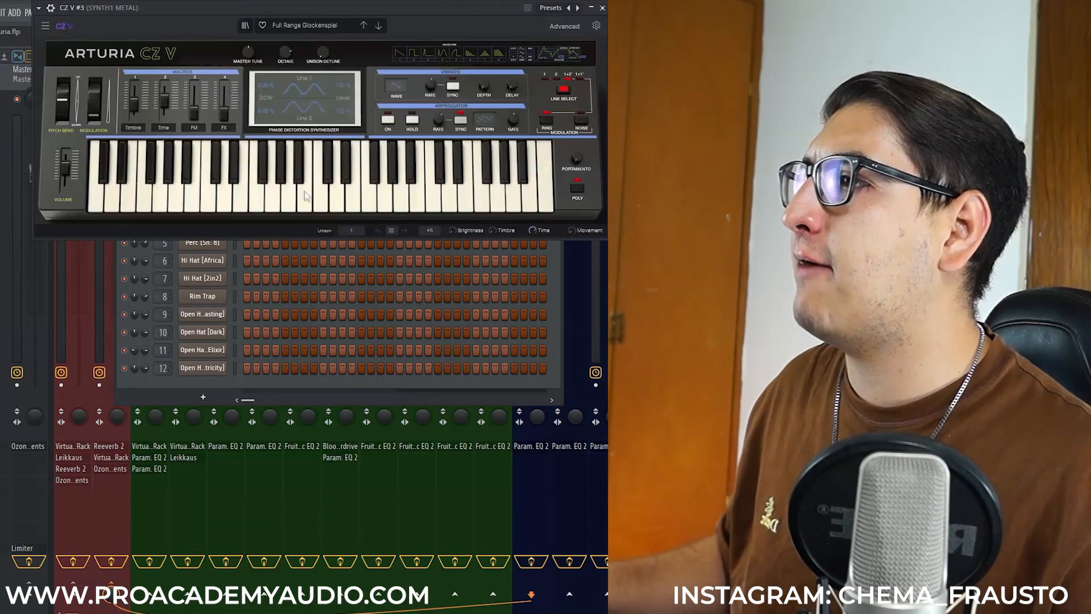
left_click_drag(292, 7, 281, 120)
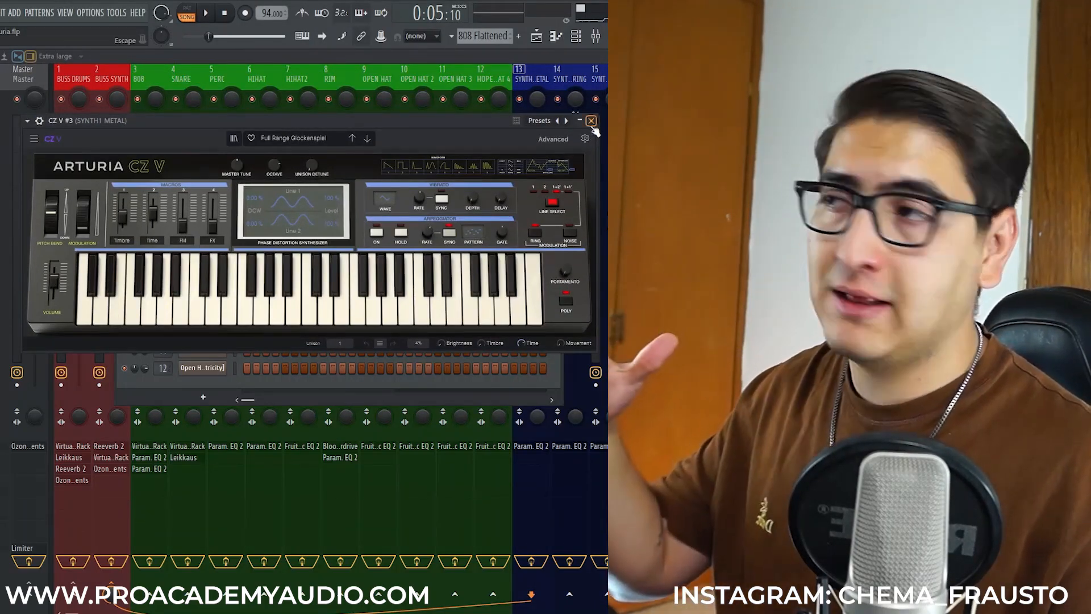
left_click(591, 121)
left_click(555, 125)
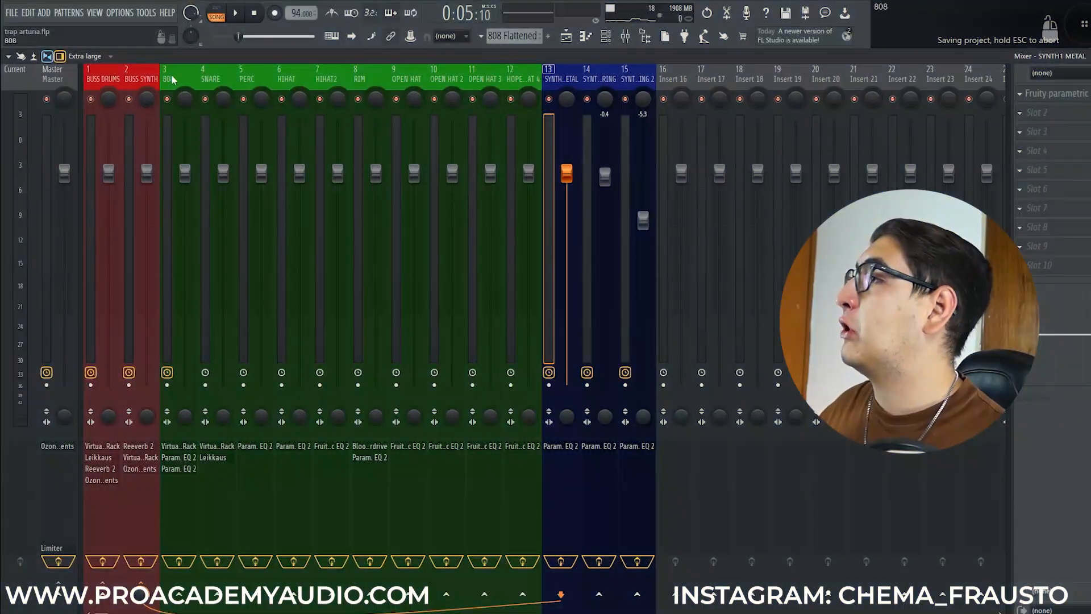
Examine the effect chains of the BUSS DRUMS, BUSS SYNTH and Master mixer tracks
left_click(100, 73)
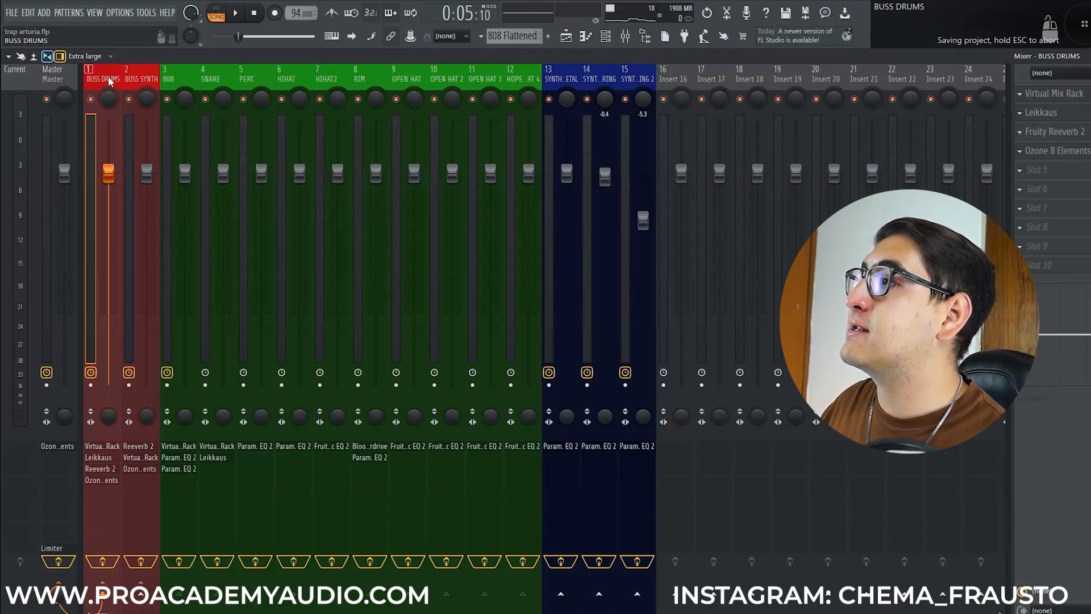
left_click(130, 74)
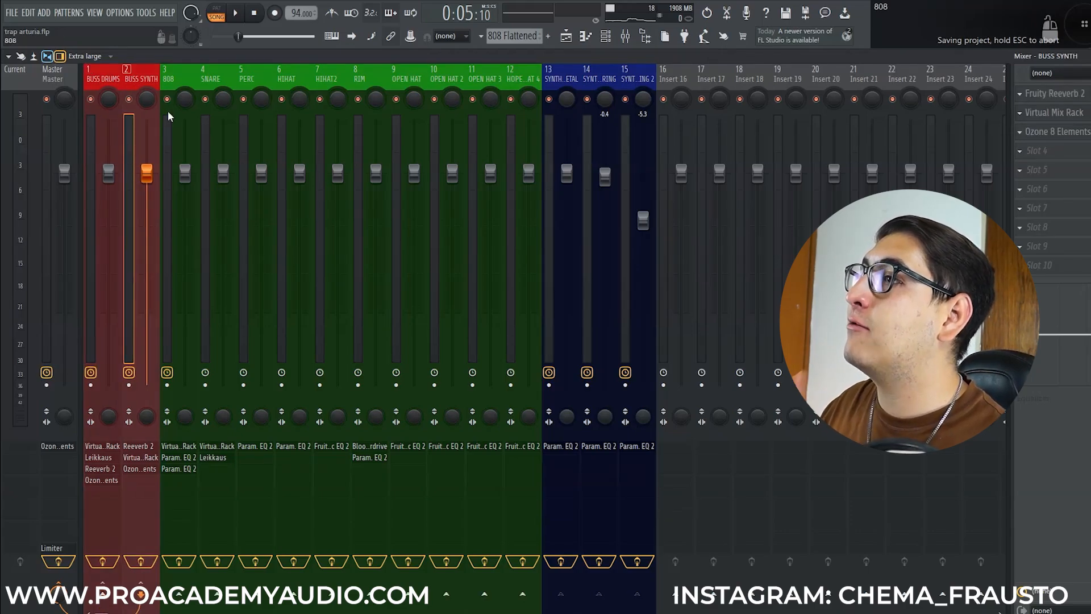
left_click(70, 70)
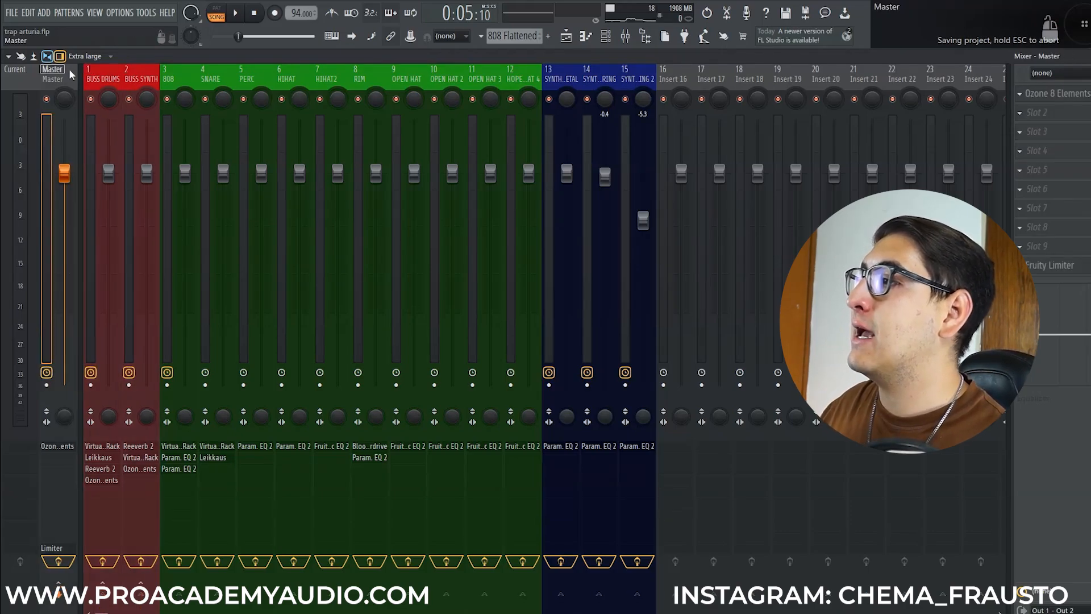
Open Ozone 8 Elements on the BUSS DRUMS track and set its Equalizer to Mid/Side processing in Digital mode
left_click(99, 71)
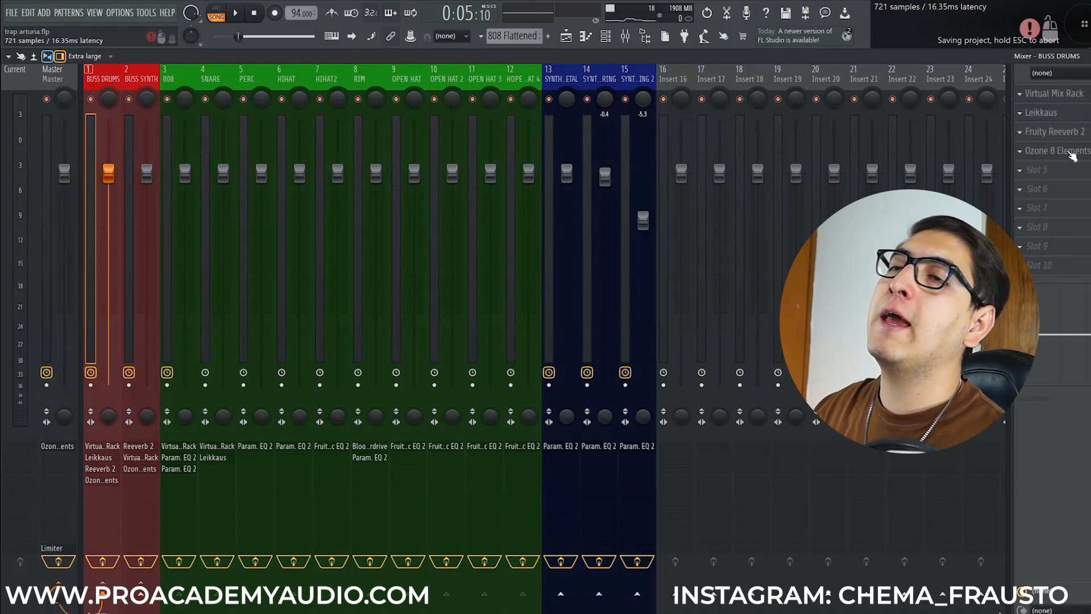
left_click(1052, 150)
left_click_drag(267, 5, 339, 76)
left_click(122, 146)
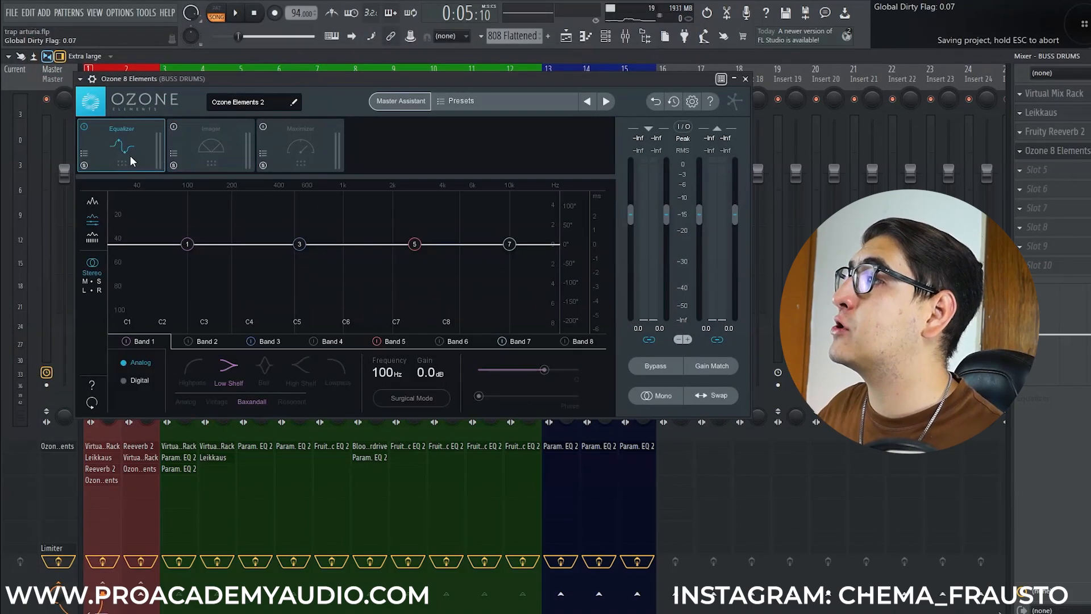
left_click(91, 282)
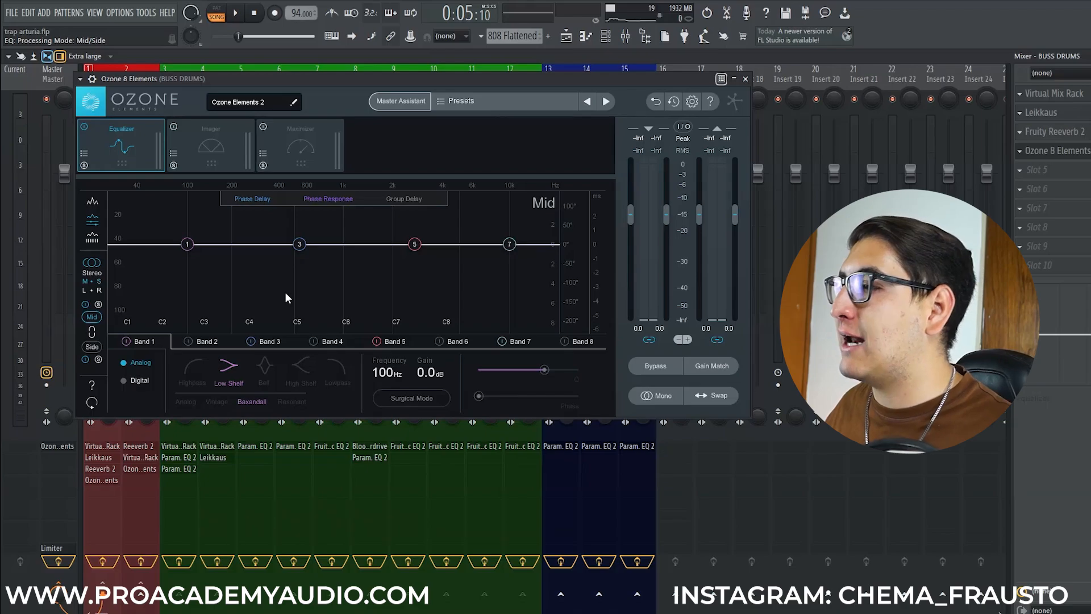
left_click(138, 381)
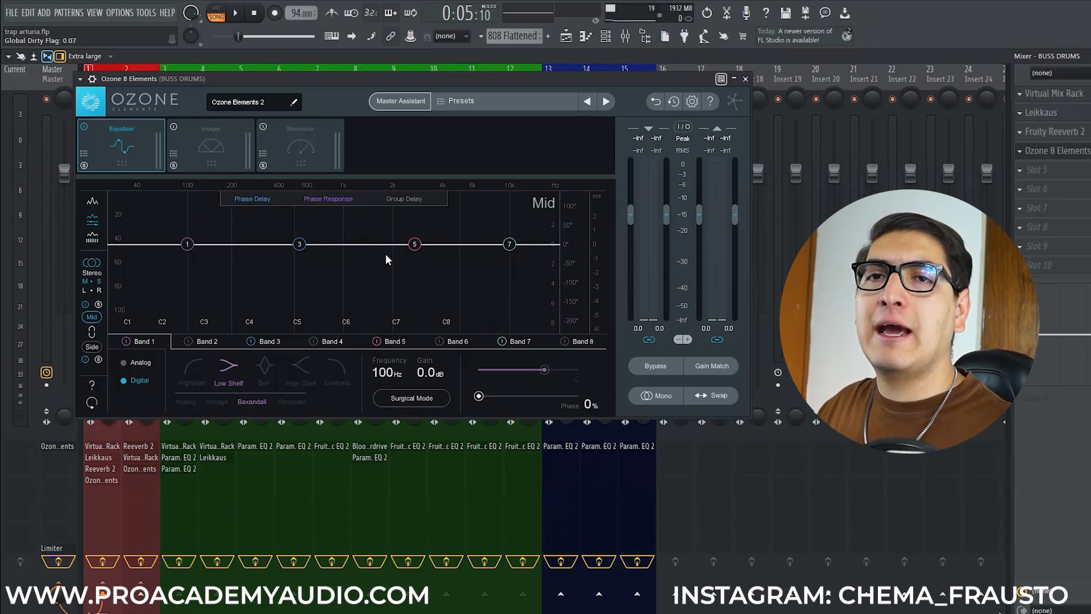
Cut equalizer band 3 of the Mid channel by 3.5 dB at 375 Hz with Q 2.3, and compare it against bypass
key("ctrl+s")
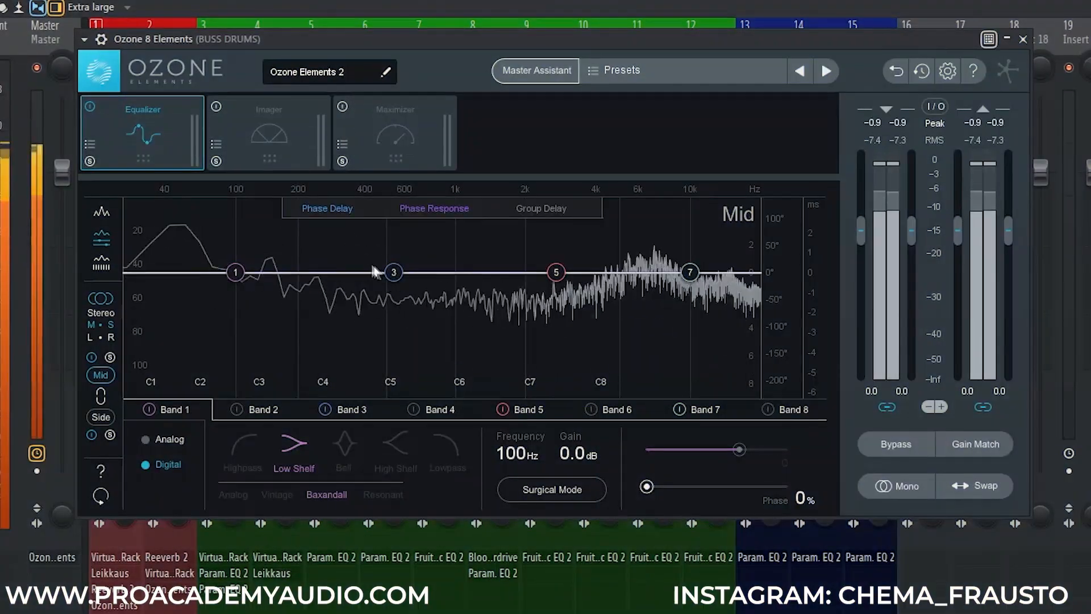
left_click(300, 243)
left_click_drag(393, 274, 339, 316)
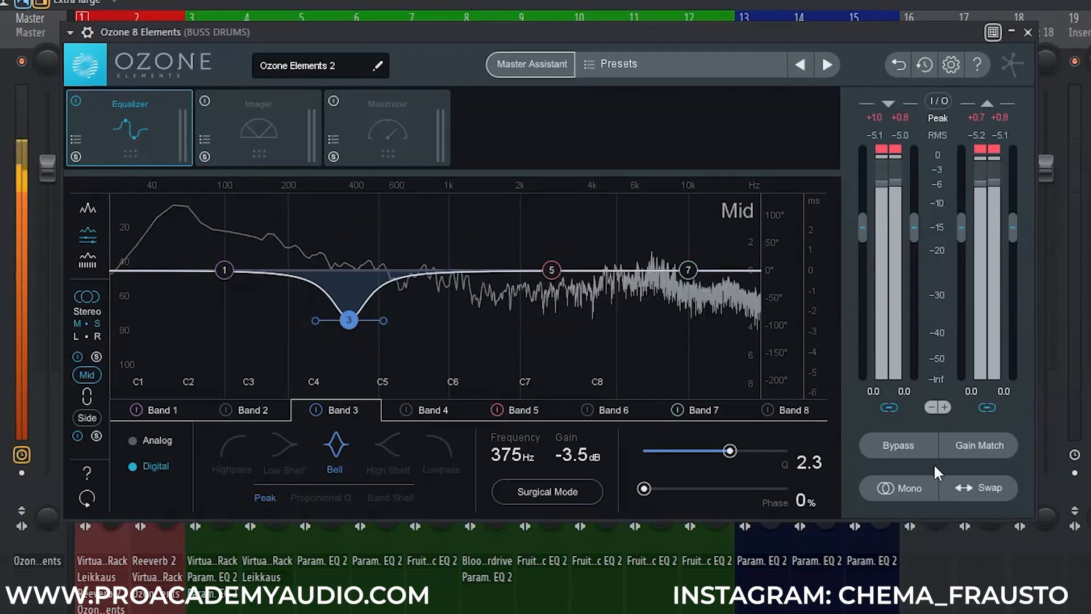
left_click(906, 446)
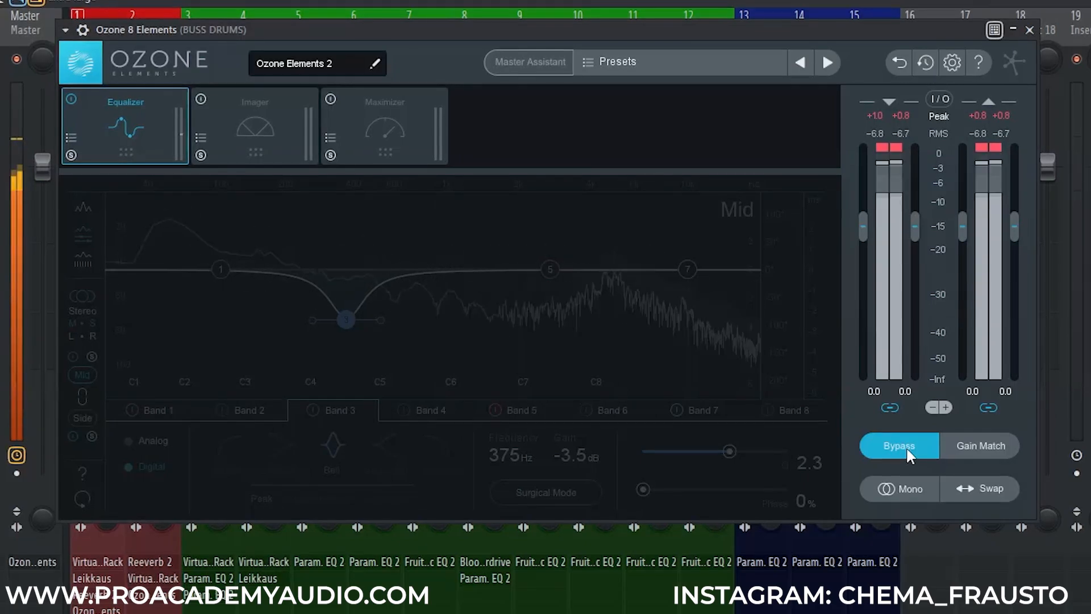
left_click(906, 445)
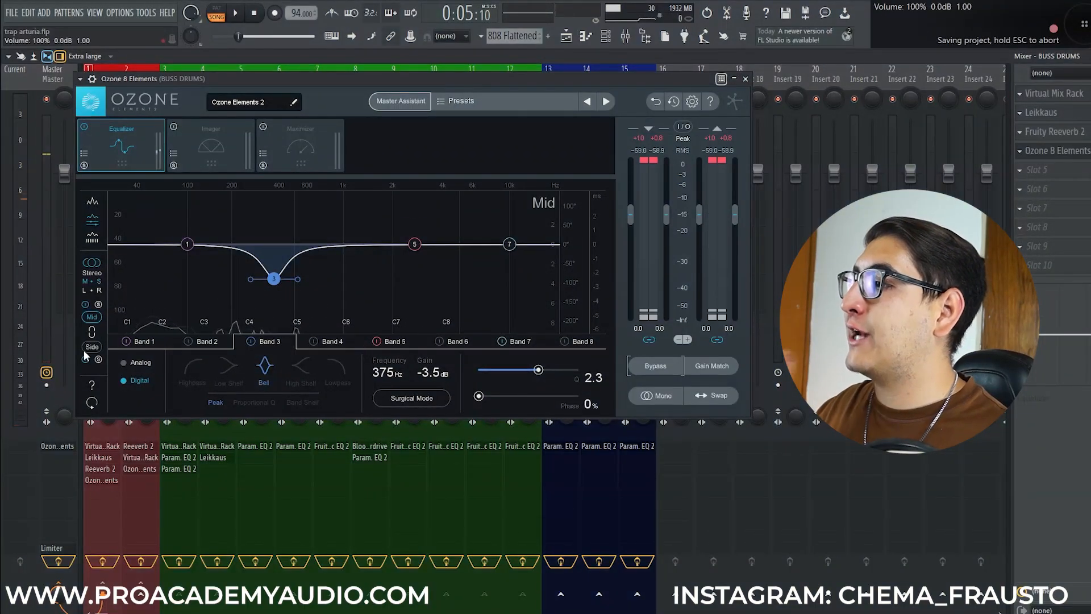
Boost equalizer band 5 of the BUSS DRUMS Side channel by 2.3 dB at 3.32 kHz with Q 0.9
left_click(90, 349)
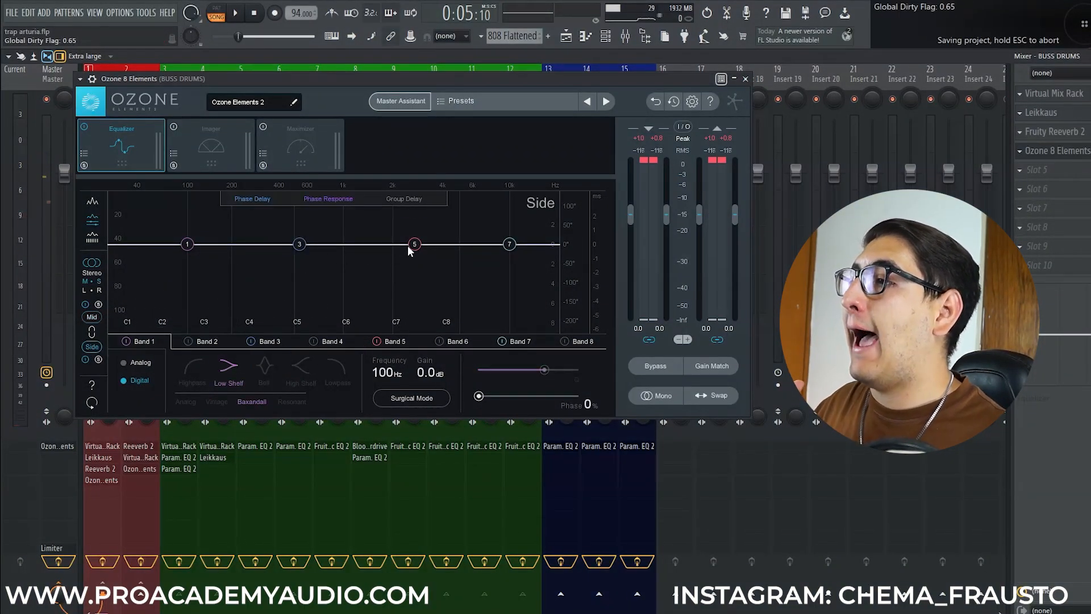
mouse_move(416, 246)
left_mouse_down()
mouse_move(403, 229)
mouse_move(414, 243)
left_mouse_up()
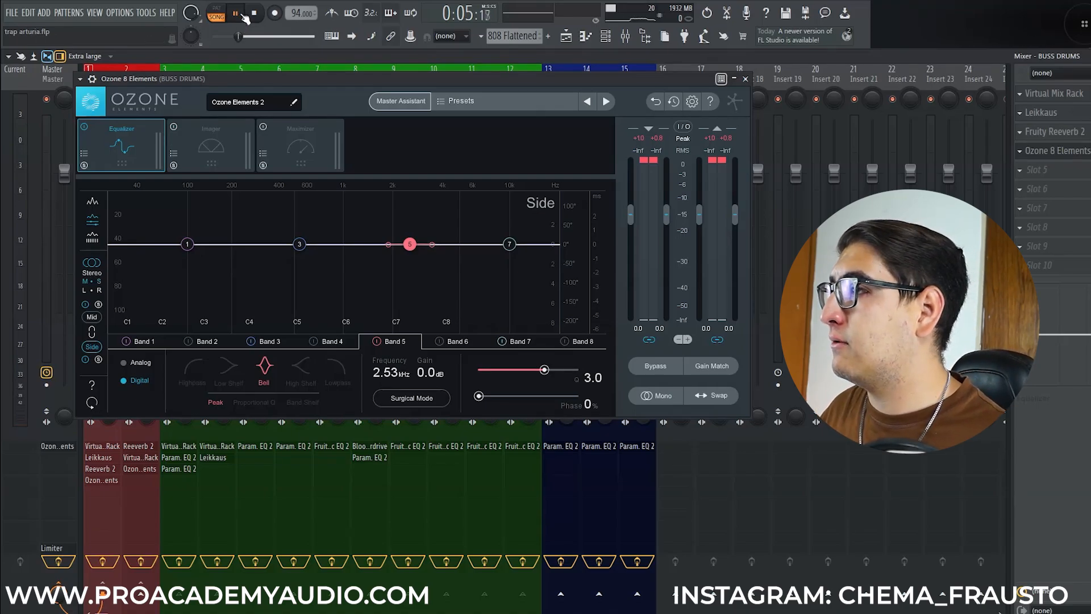
left_click_drag(410, 245, 434, 223)
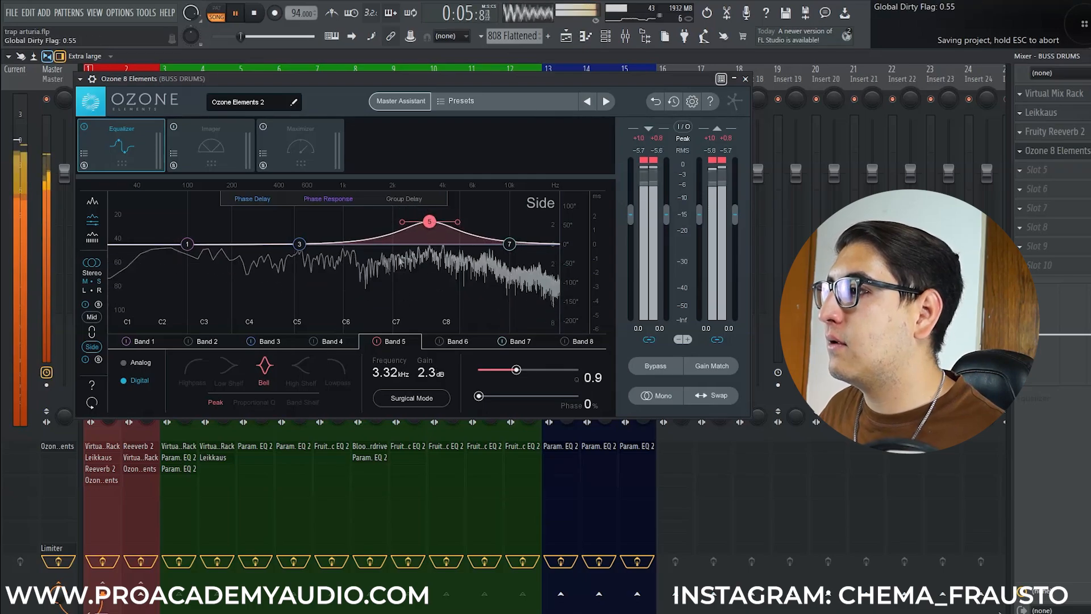
Compare the drum bus with Ozone bypassed and active during playback, leave it active and stop the song
left_click(657, 367)
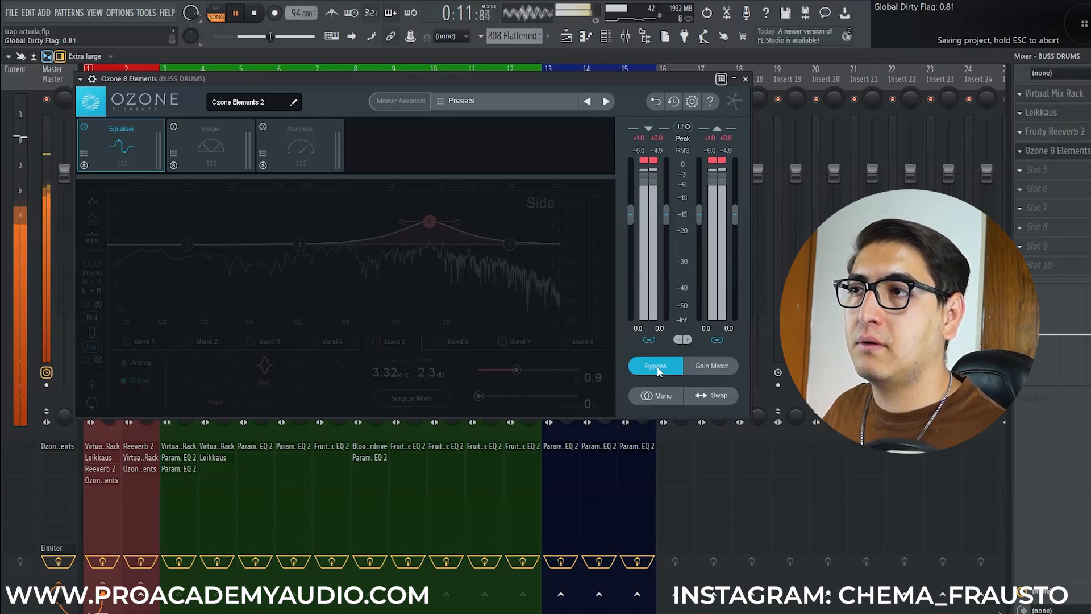
left_click(657, 369)
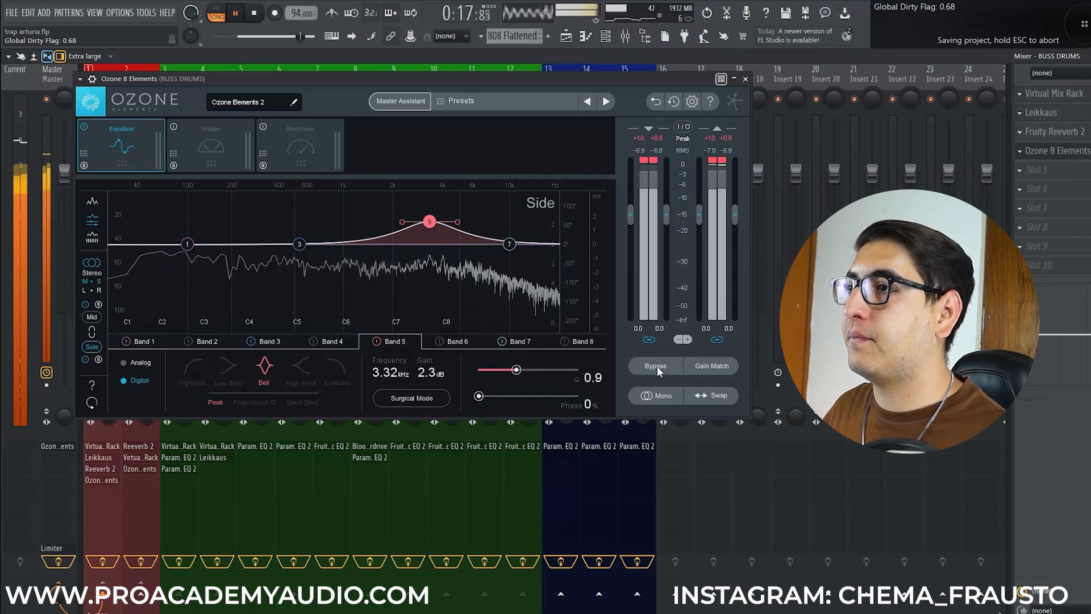
left_click(657, 366)
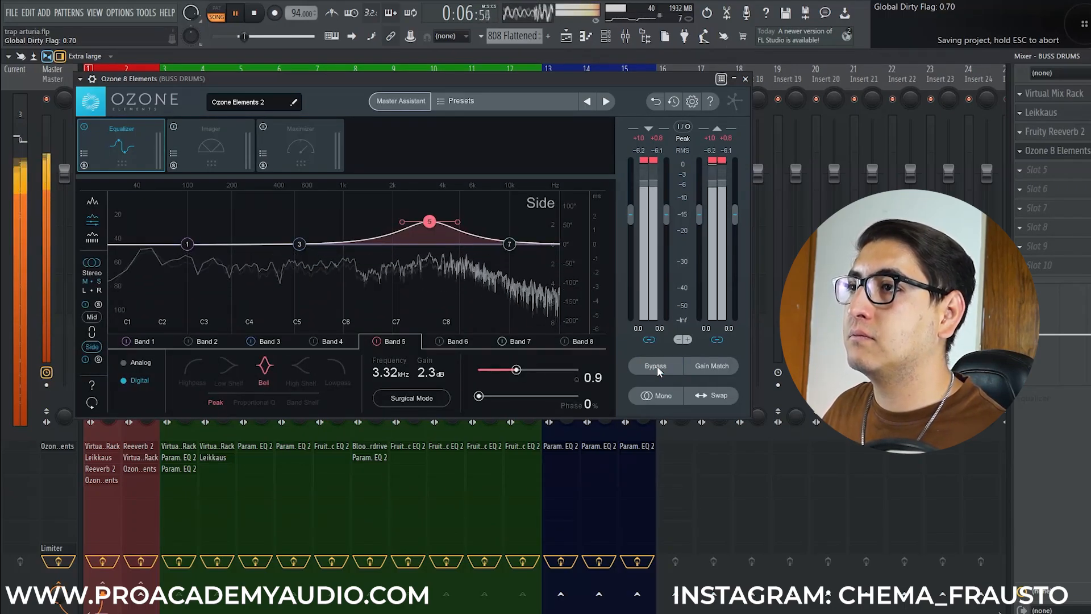
key("space")
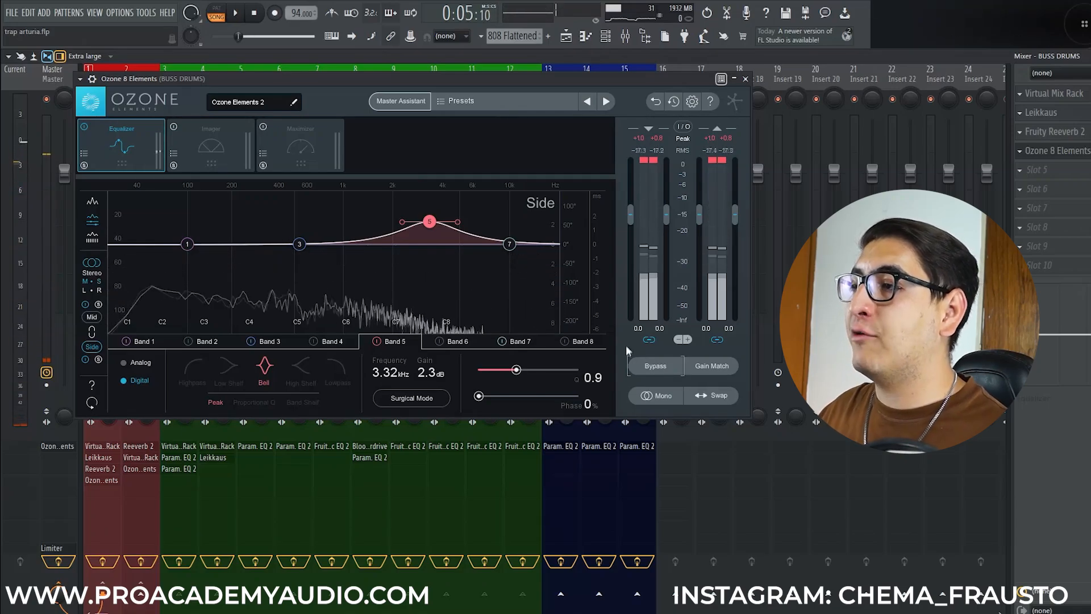
Close the drum bus Ozone, open Ozone 8 Elements on BUSS SYNTH and set its Equalizer to Mid/Side processing in Digital mode
left_click(745, 79)
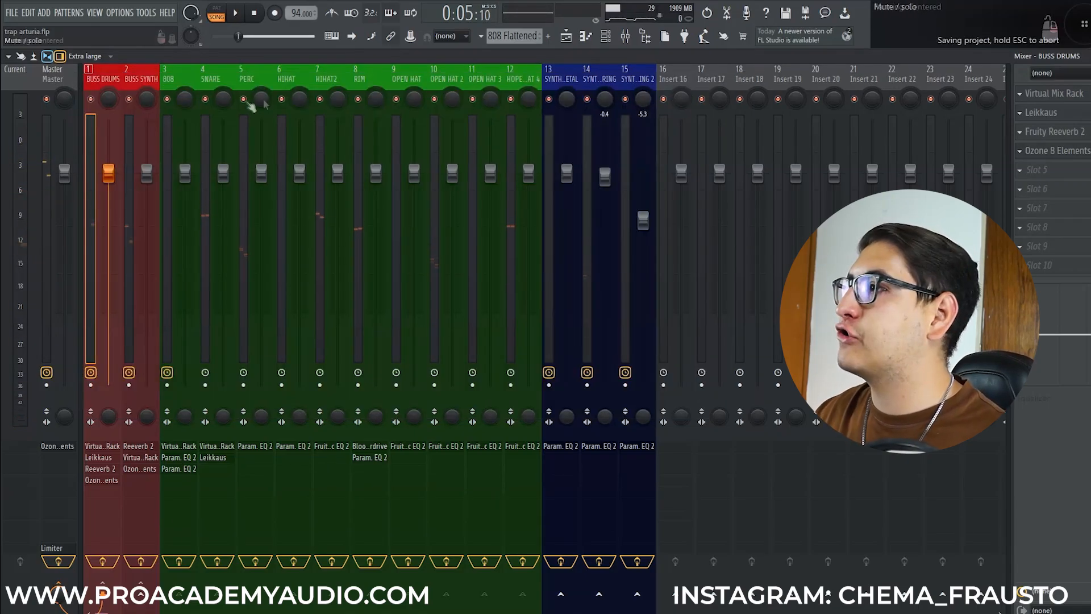
left_click(152, 80)
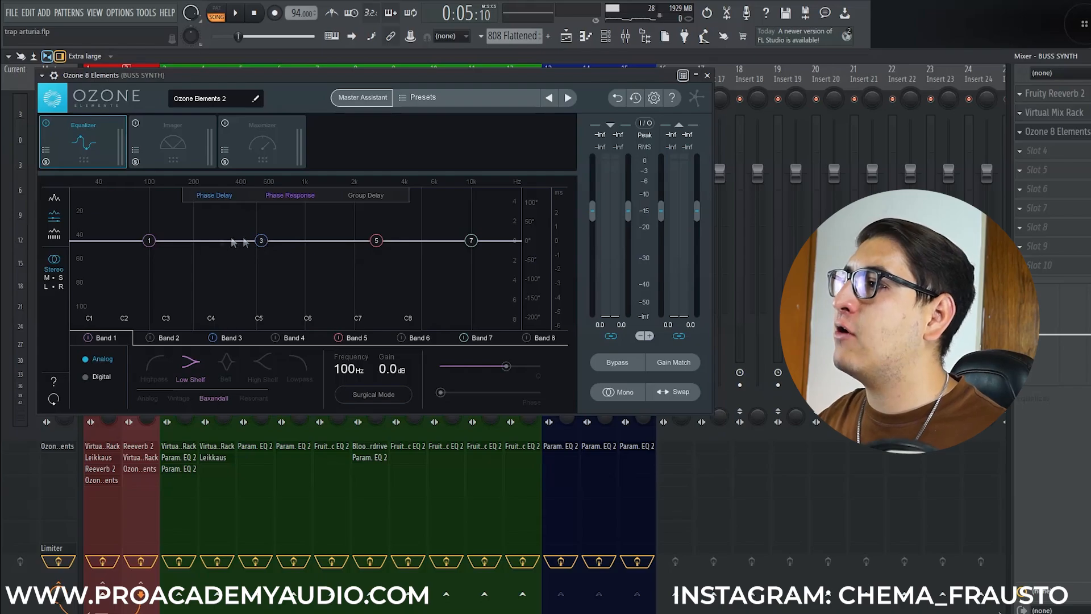
left_click(53, 277)
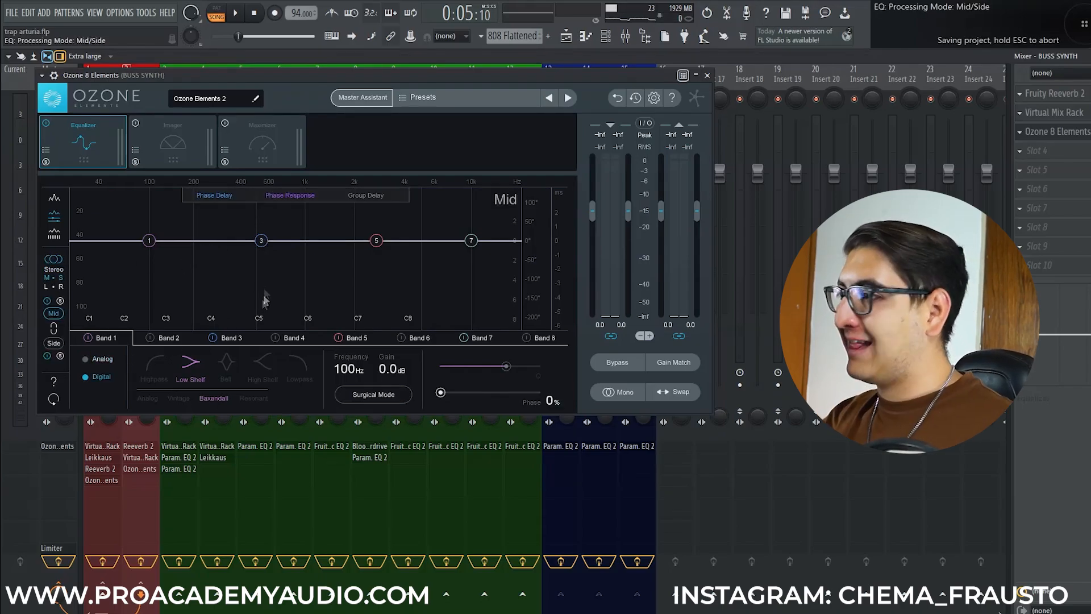
During playback, cut equalizer band 3 of the BUSS SYNTH Mid channel by 3.9 dB at 353 Hz with Q 1.9, comparing against bypass
left_click(235, 12)
left_click_drag(260, 241, 234, 286)
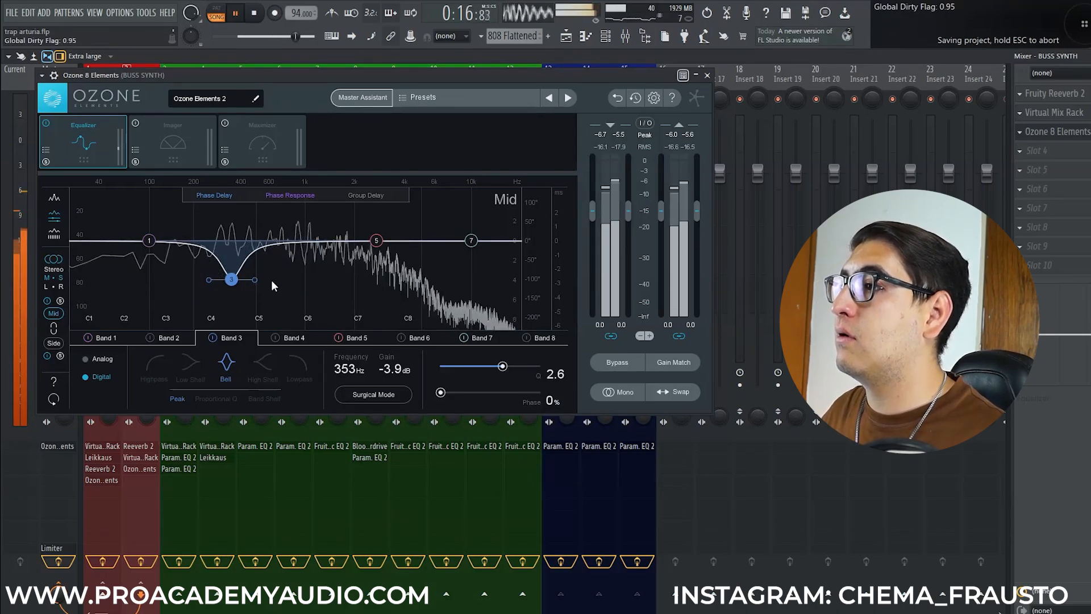
left_click(617, 362)
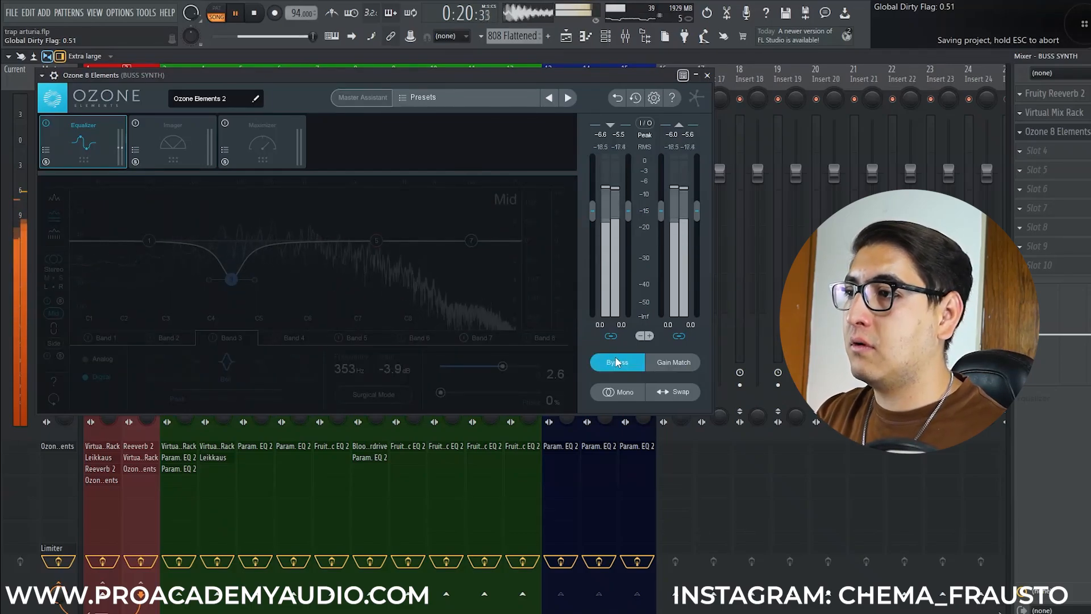
left_click(617, 362)
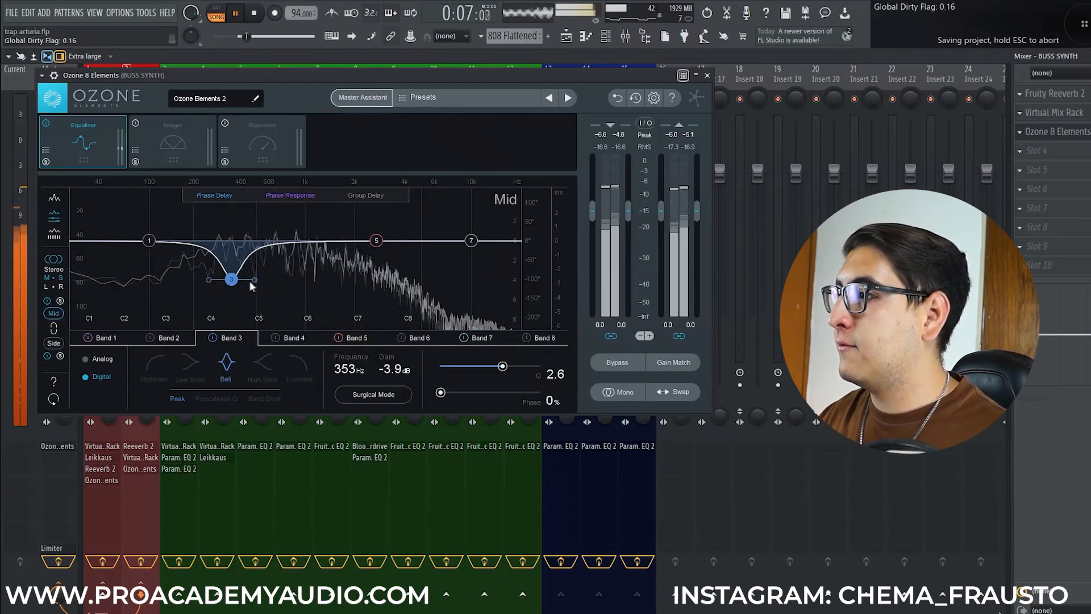
left_click_drag(254, 281, 256, 283)
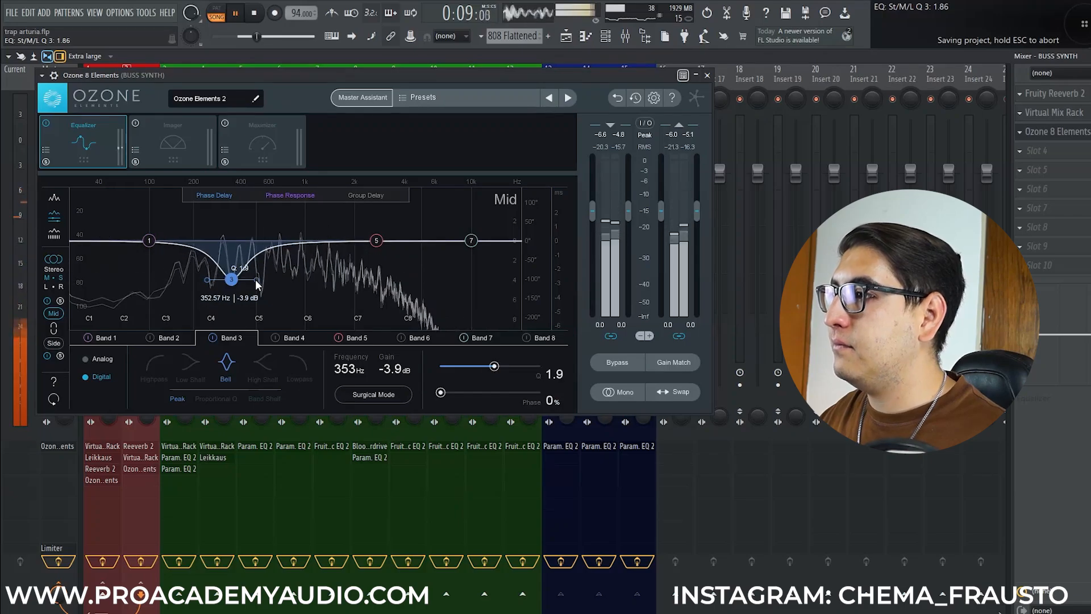
left_click(607, 361)
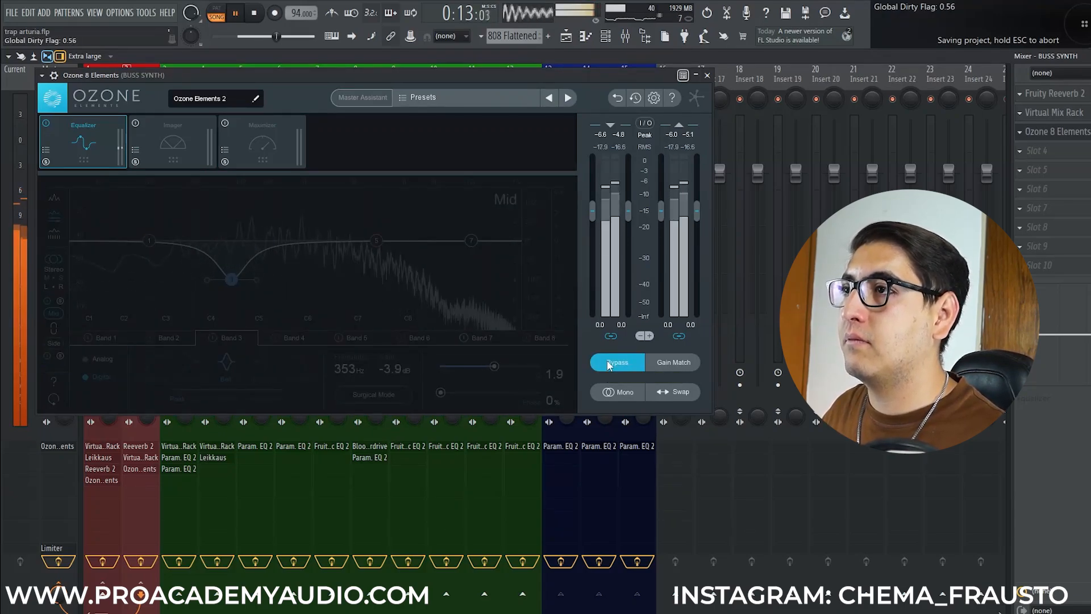
left_click(608, 362)
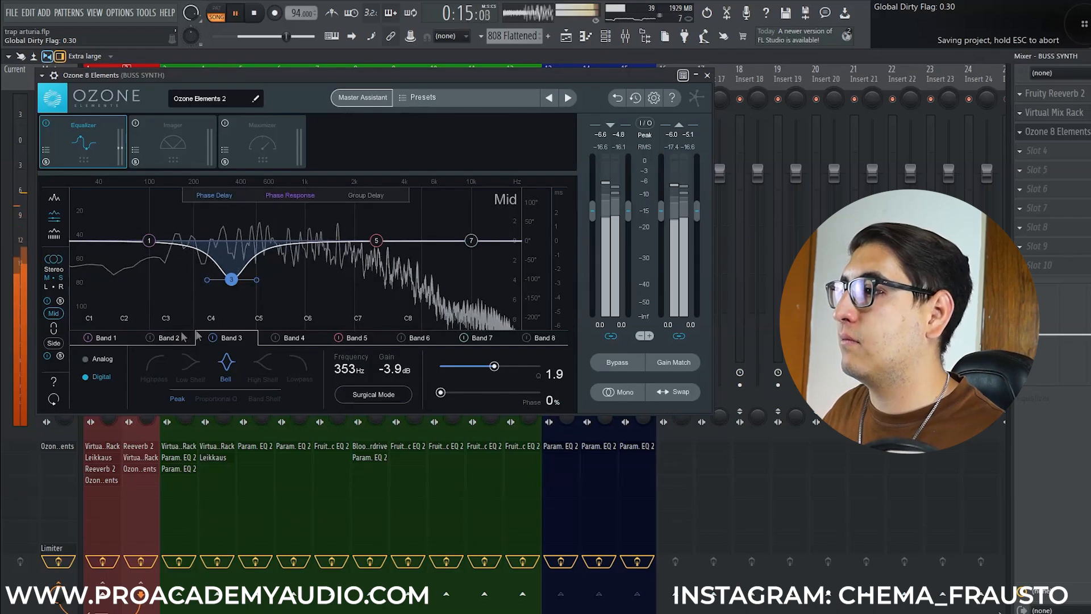
Stop the song and boost equalizer band 5 of the Side channel by 1.7 dB at 2.63 kHz with Q 0.8
left_click(54, 344)
key("space")
left_click_drag(376, 240, 369, 222)
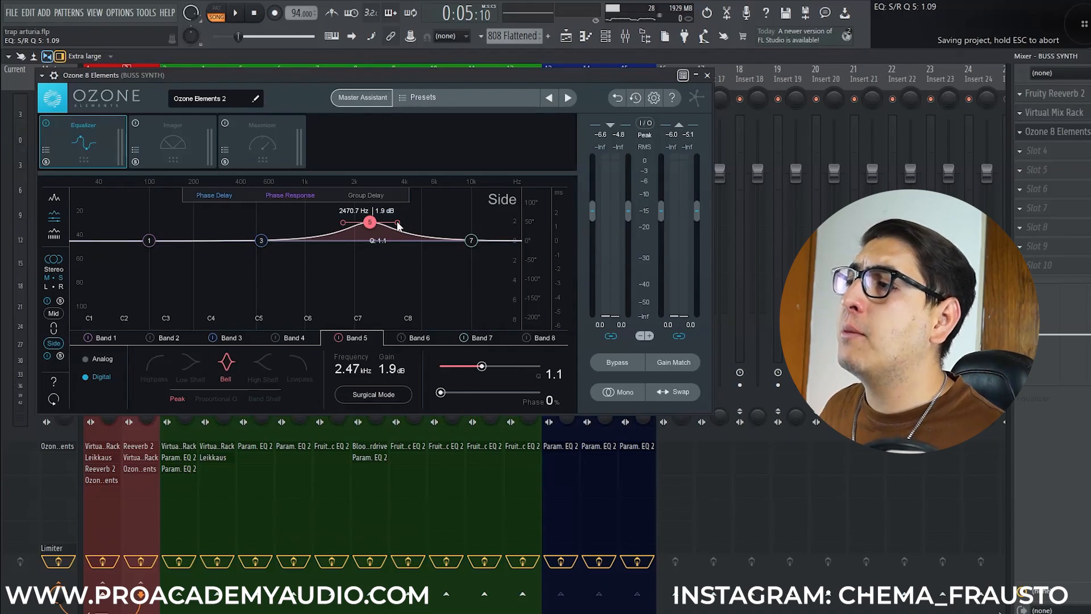
mouse_move(373, 224)
left_mouse_down()
mouse_move(379, 200)
mouse_move(377, 222)
left_mouse_up()
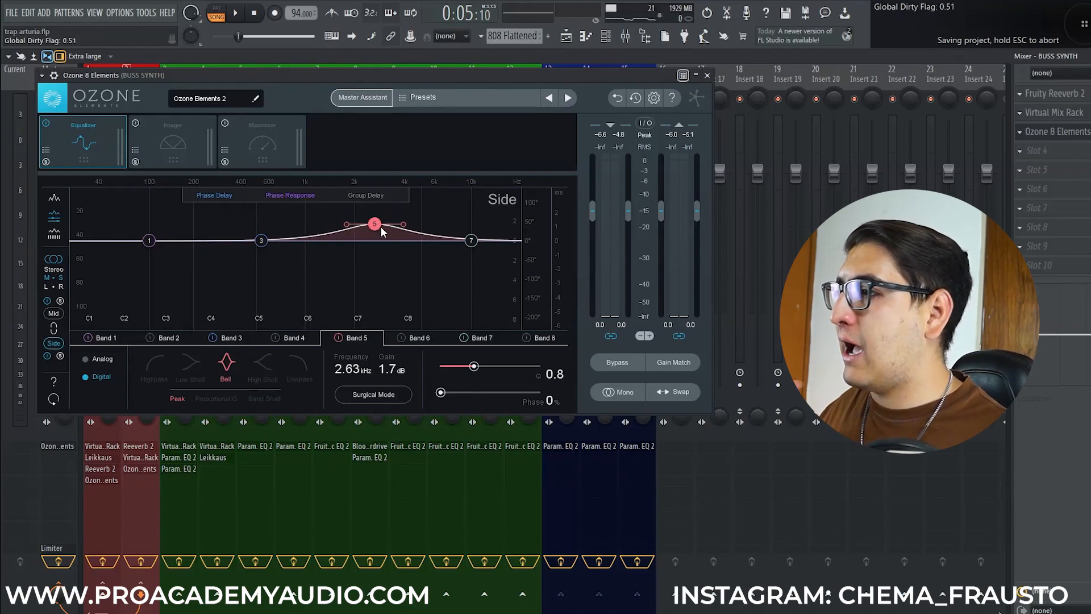
Widen the band 3 cut on the Mid channel to Q 1.4
left_click(52, 314)
mouse_move(256, 280)
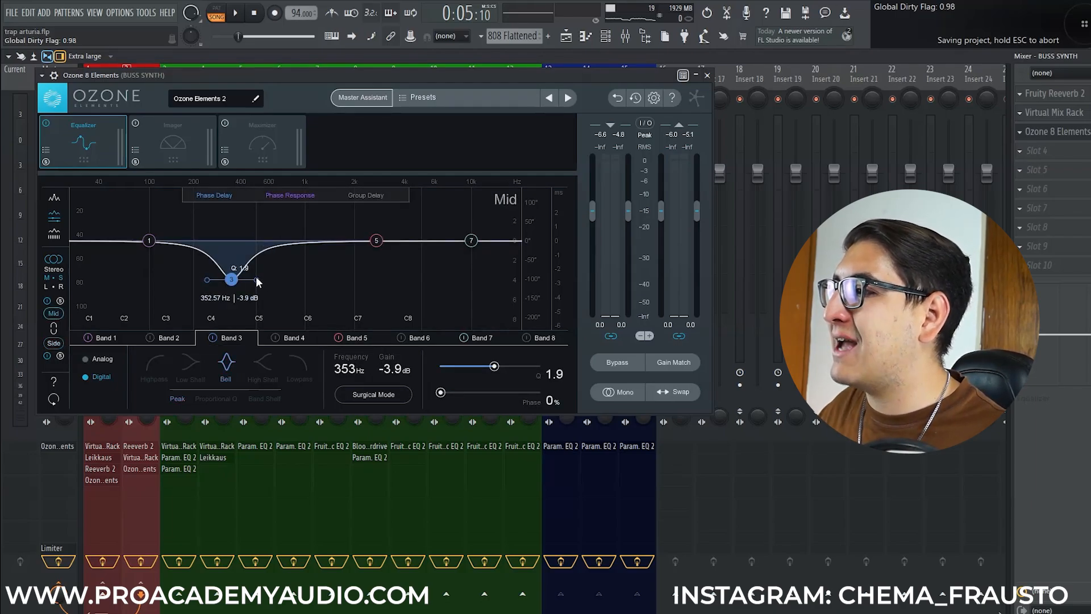
scroll(257, 276, "down", 5)
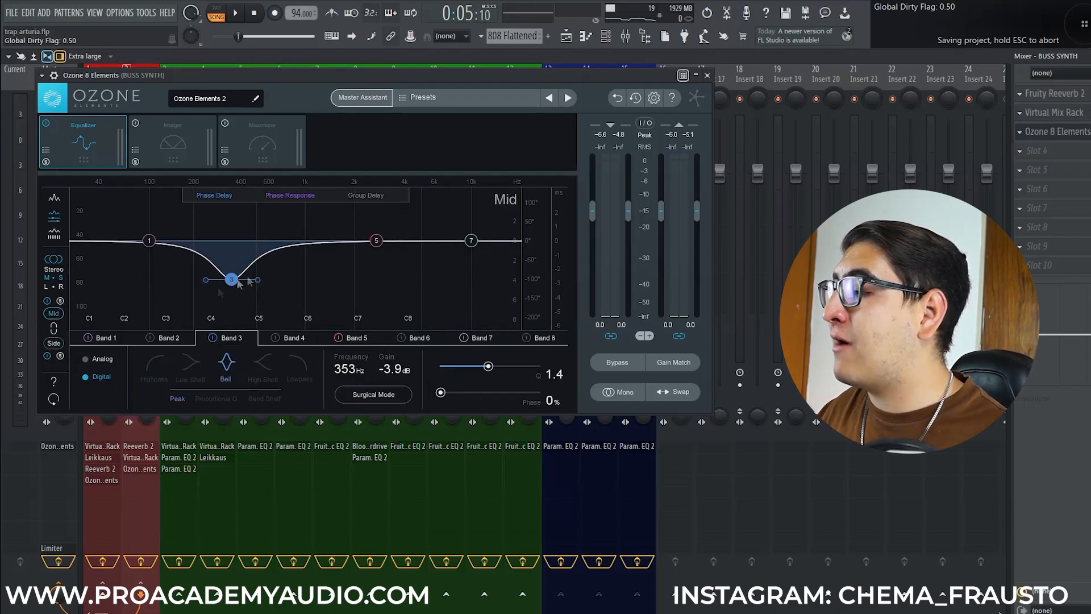
Play the song and move band 5 of the Side channel to 2.07 kHz with a 2.0 dB boost
left_click(53, 342)
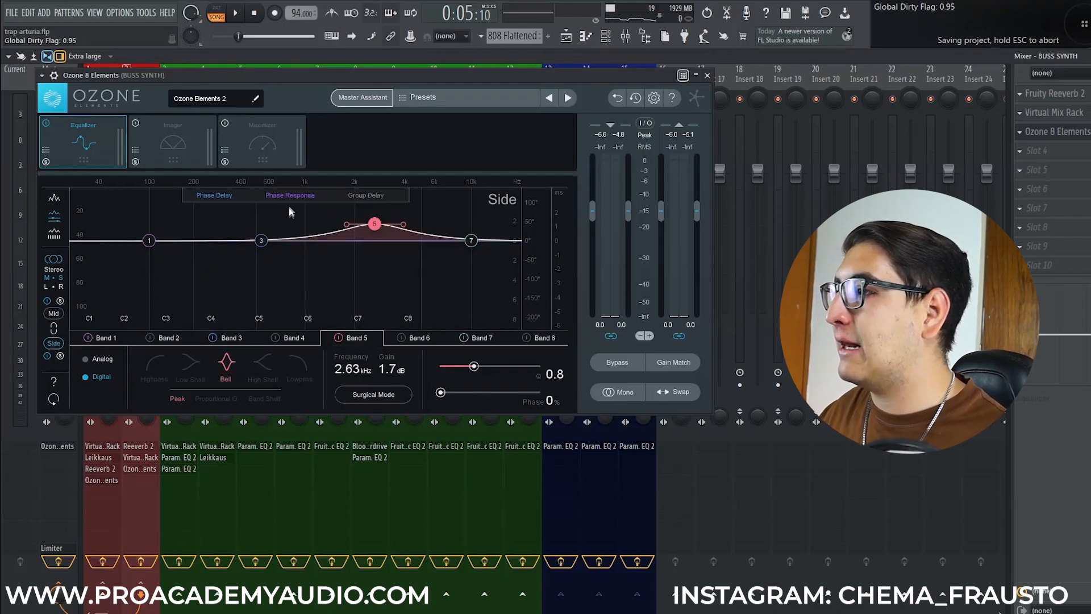
left_click(239, 14)
mouse_move(375, 224)
left_mouse_down()
mouse_move(353, 199)
mouse_move(414, 197)
mouse_move(354, 197)
mouse_move(360, 224)
left_mouse_up()
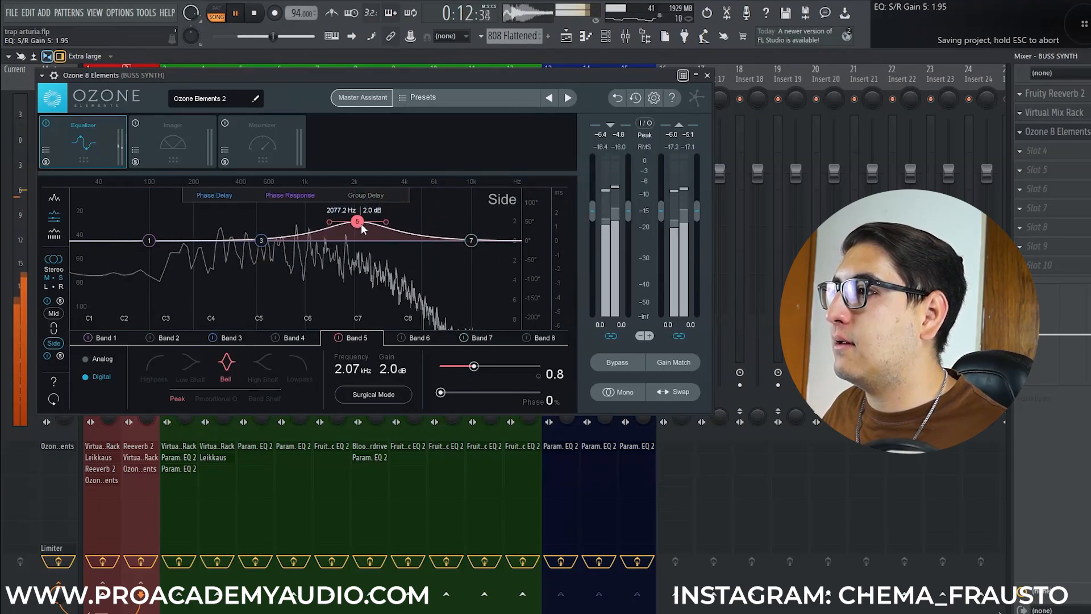
Compare the synth bus with Ozone bypassed and active several times during playback, leaving it active
left_click(618, 362)
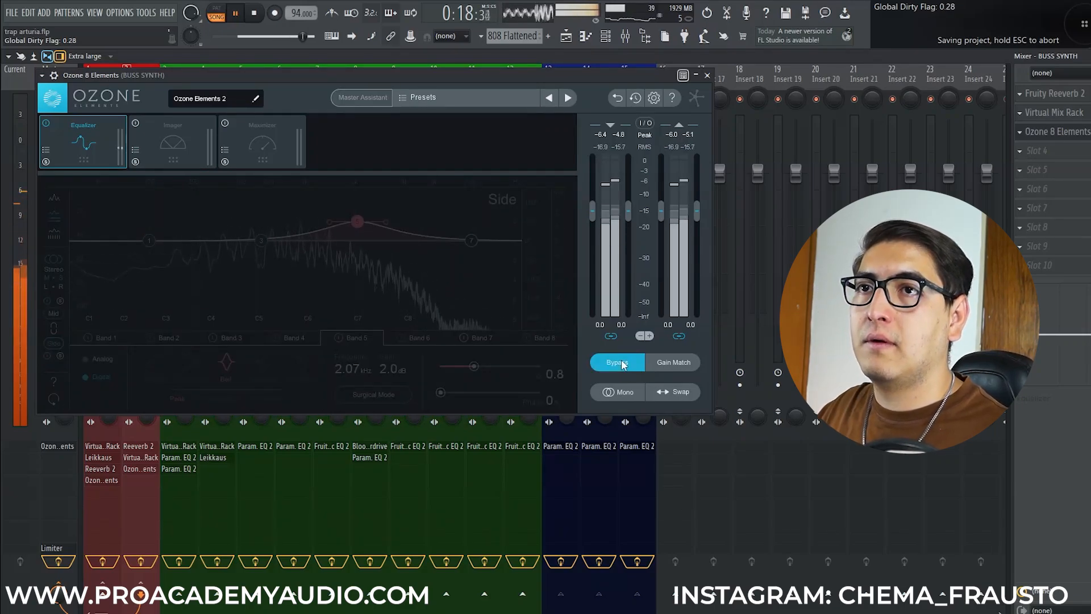
left_click(623, 364)
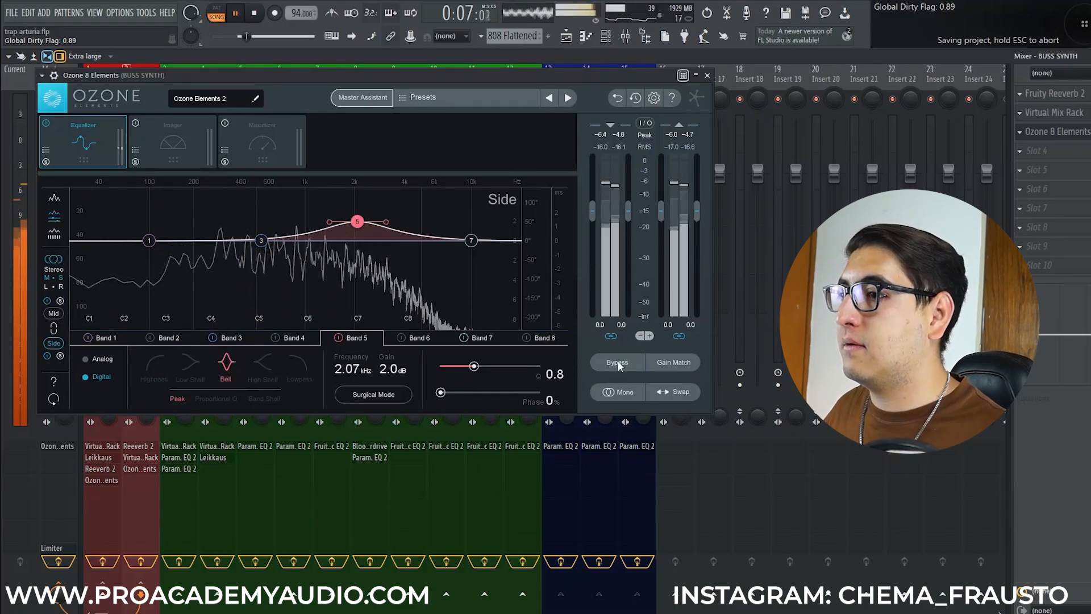
left_click(619, 364)
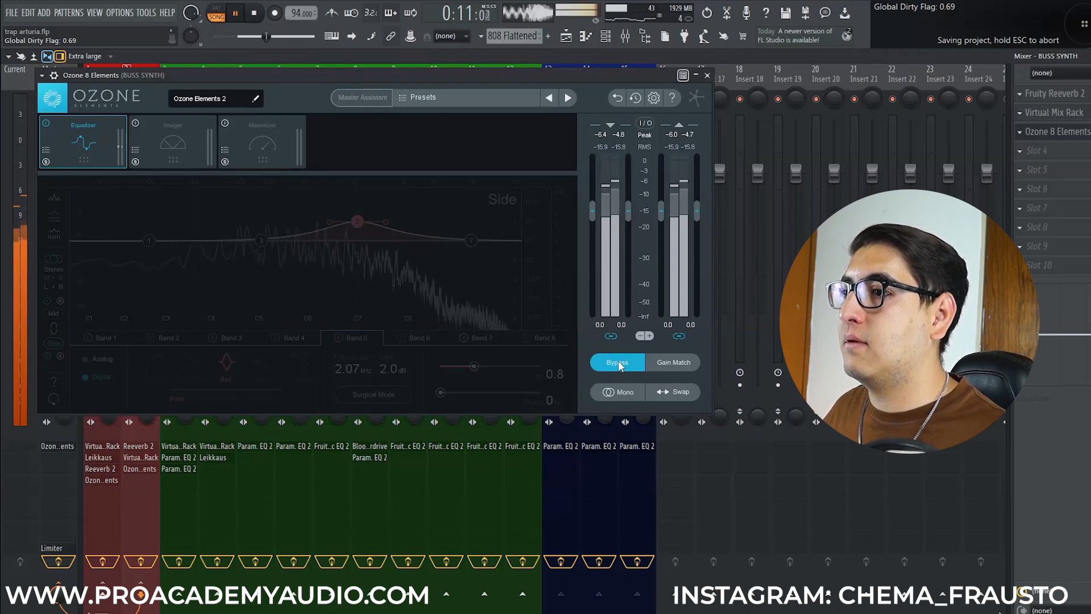
left_click(619, 363)
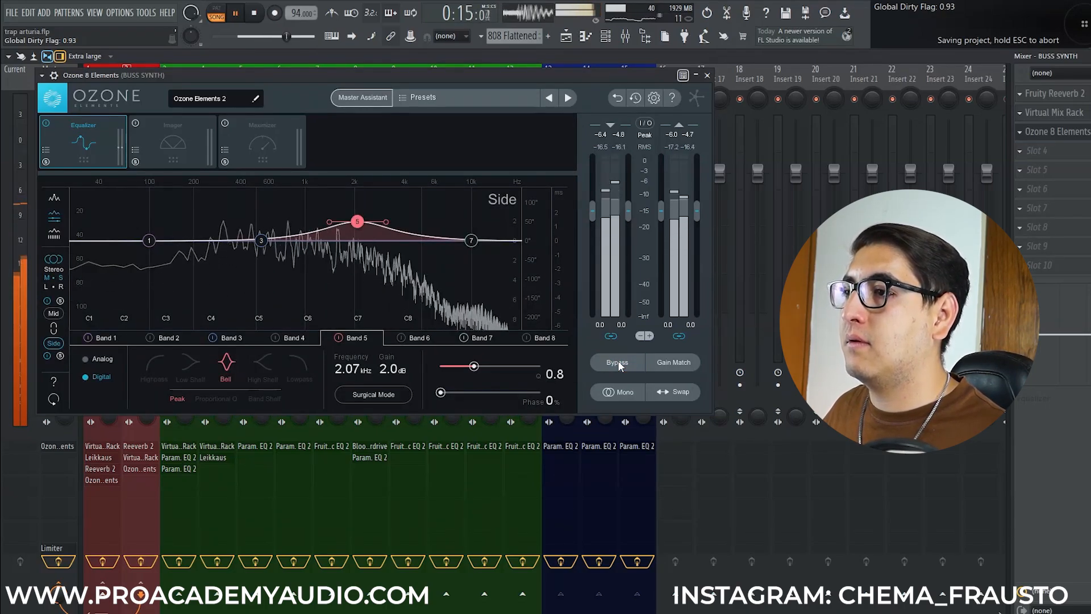
left_click(618, 363)
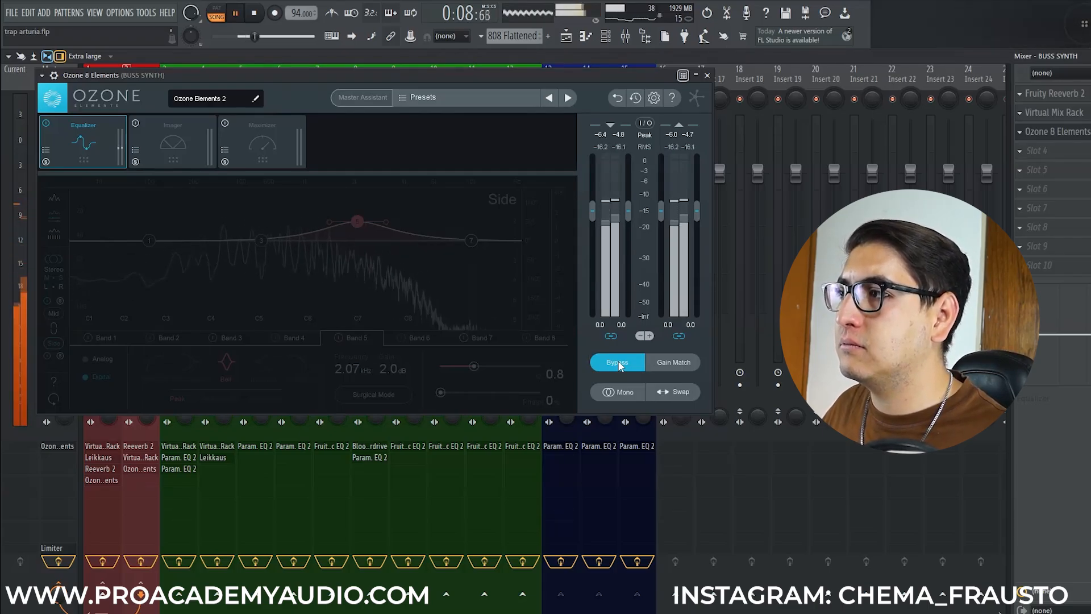
left_click(619, 362)
key("ctrl+s")
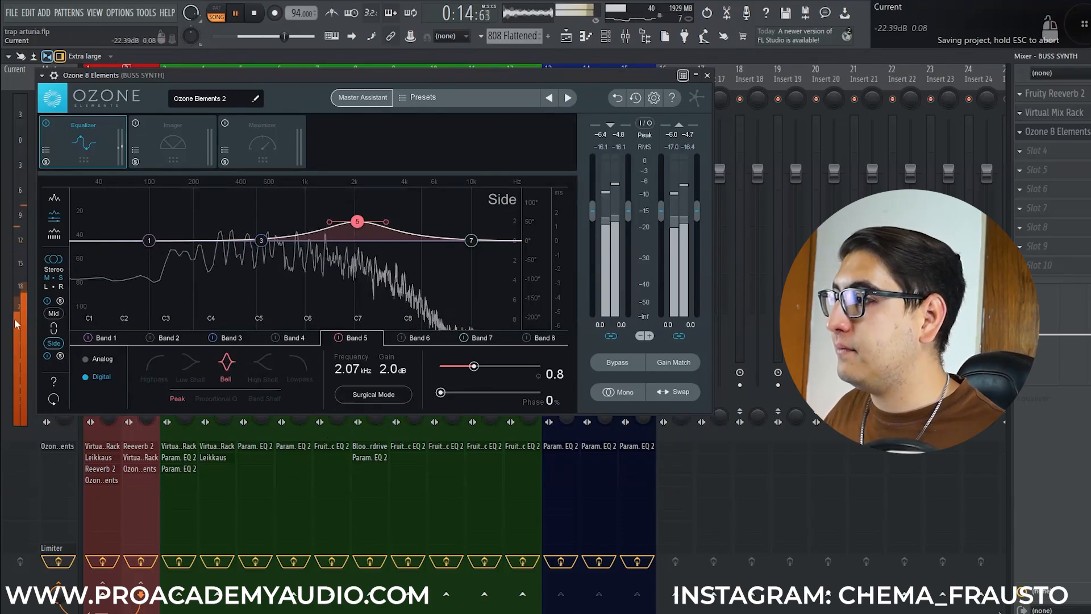
Show the Mid channel curve, stop the song and examine the area around the band 3 cut
left_click(56, 313)
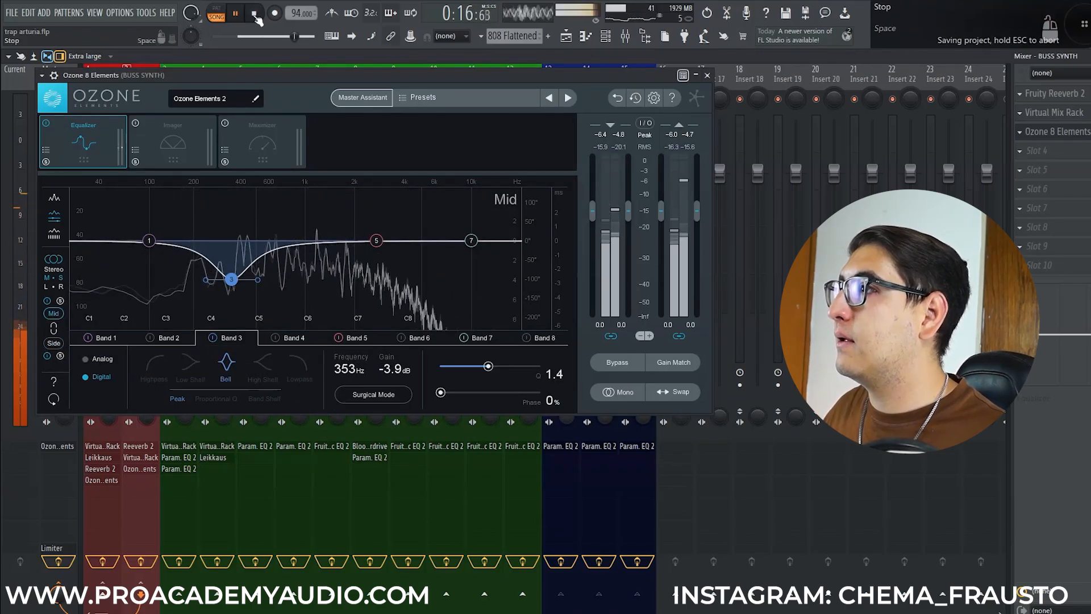
key("space")
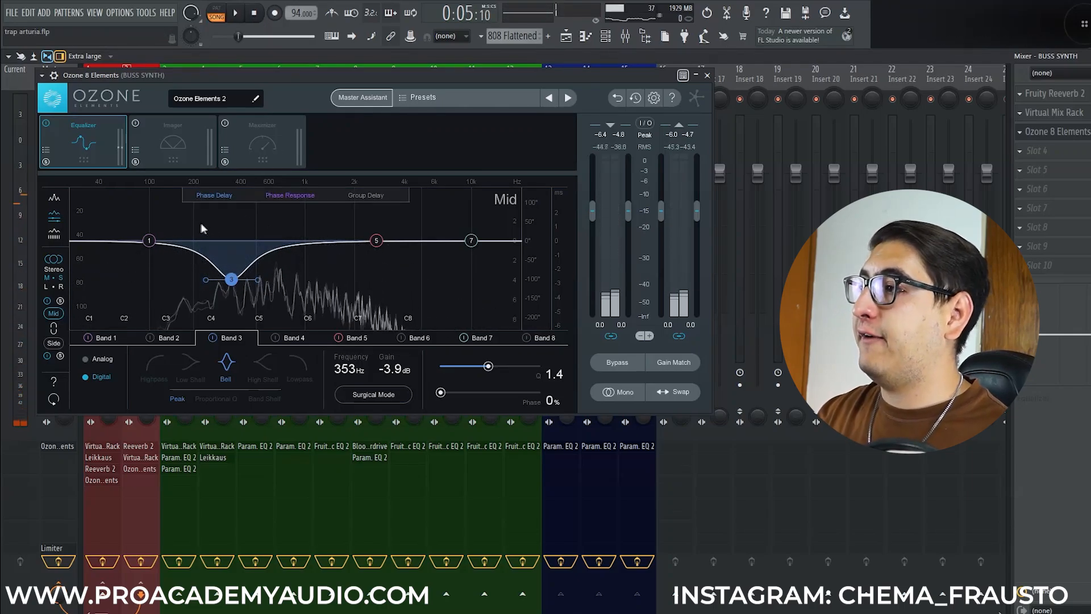
left_click_drag(191, 220, 280, 308)
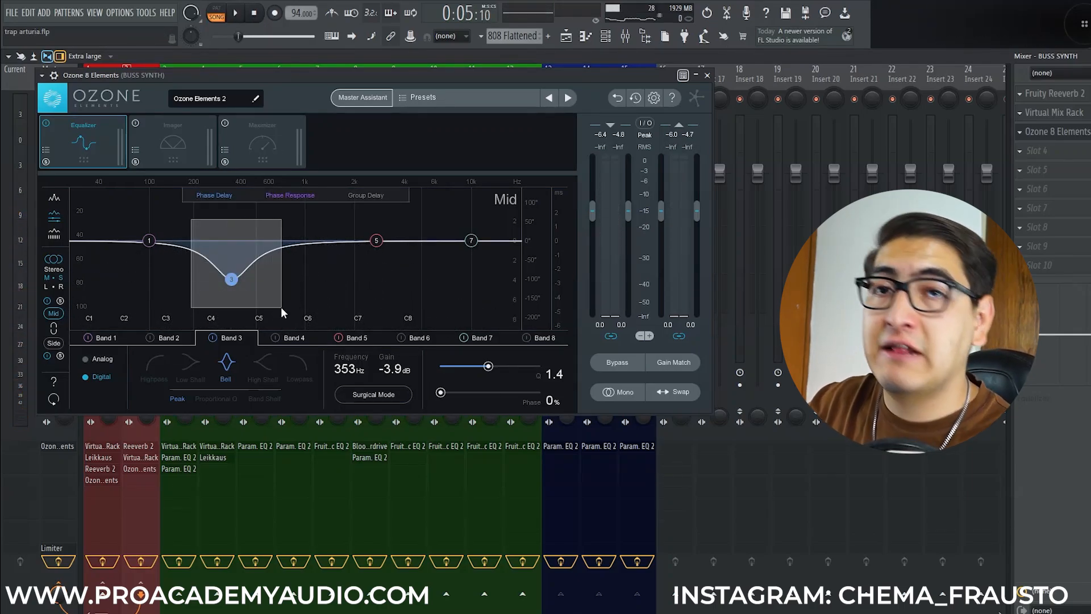
left_click_drag(281, 306, 280, 307)
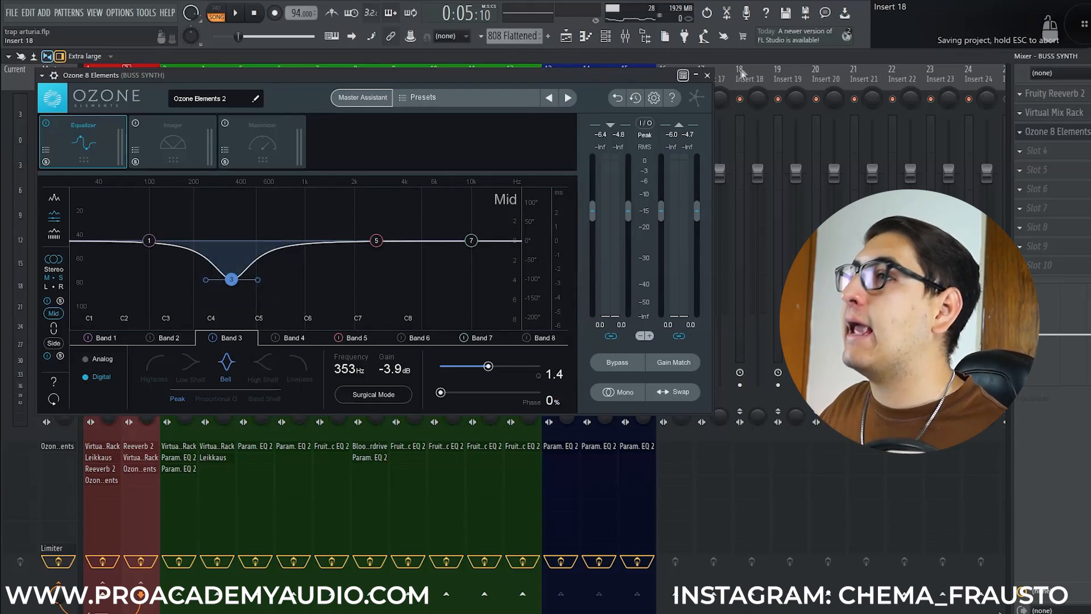
Close the synth bus Ozone, open Ozone 8 Elements on the Master and set its Equalizer to Mid/Side processing
left_click(708, 75)
left_click(46, 130)
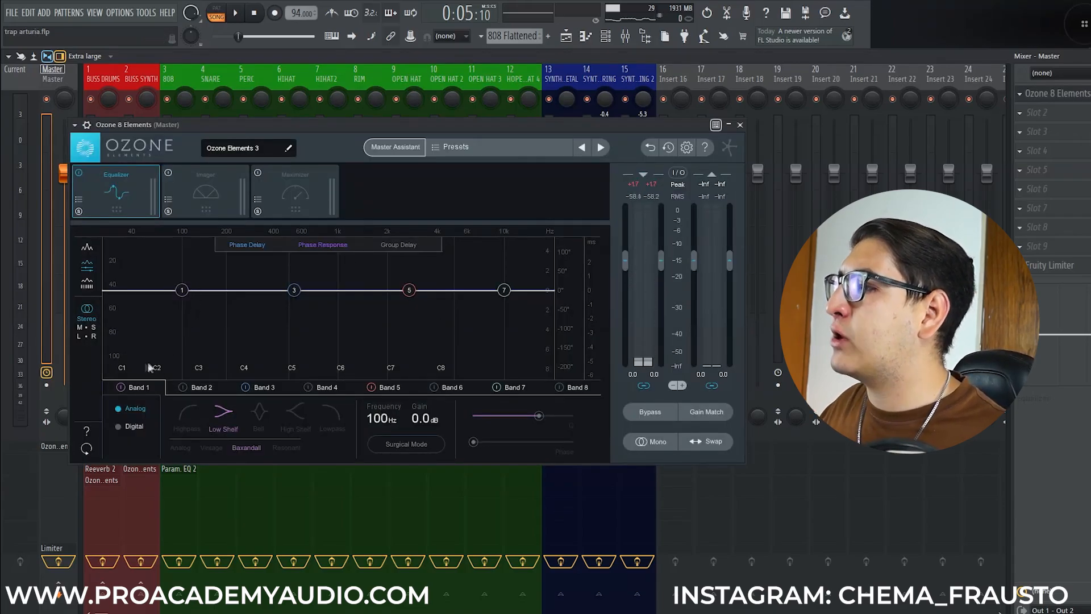
left_click(87, 326)
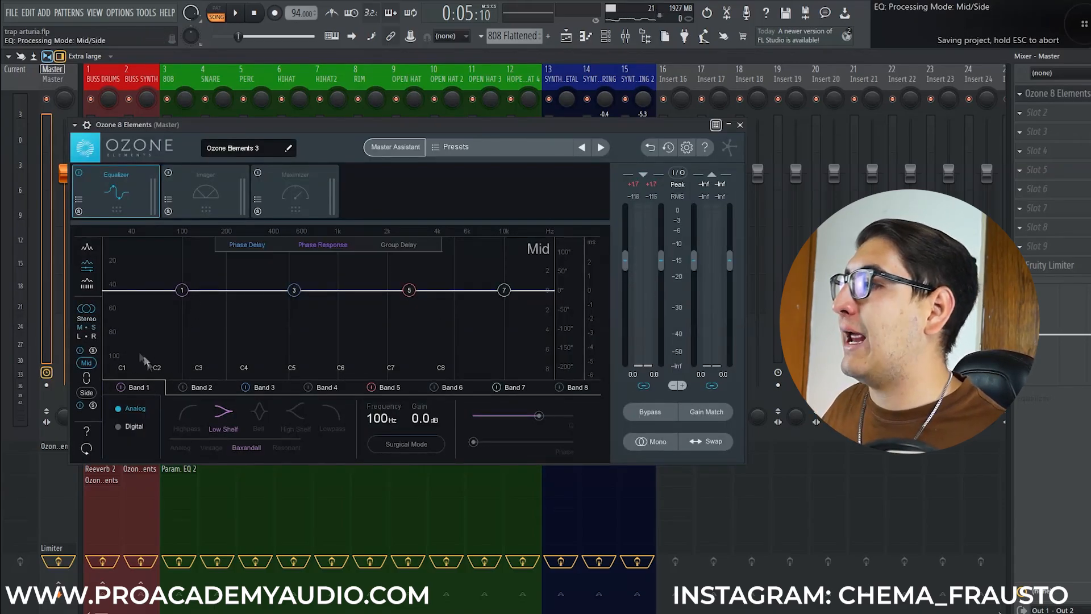
During playback, cut band 3 of the Master Mid channel by 2.2 dB at 422 Hz with Q 3.0, and reset band 5 after a trial move
left_click(238, 16)
left_click_drag(294, 289, 277, 311)
mouse_move(409, 289)
left_mouse_down()
mouse_move(381, 272)
mouse_move(409, 271)
mouse_move(389, 286)
left_mouse_up()
double_click(389, 288)
Change band 1 of the Master Mid channel to a Bell filter and boost it by 1.4 dB at 169 Hz with Q 3.0
left_click(182, 290)
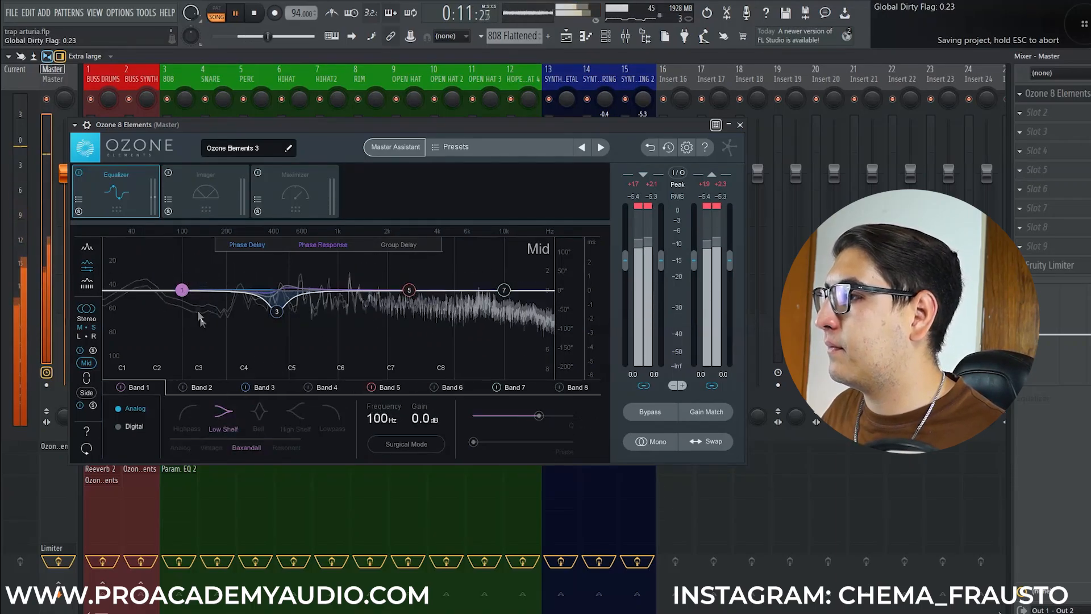
left_click(258, 411)
left_click_drag(181, 290, 215, 280)
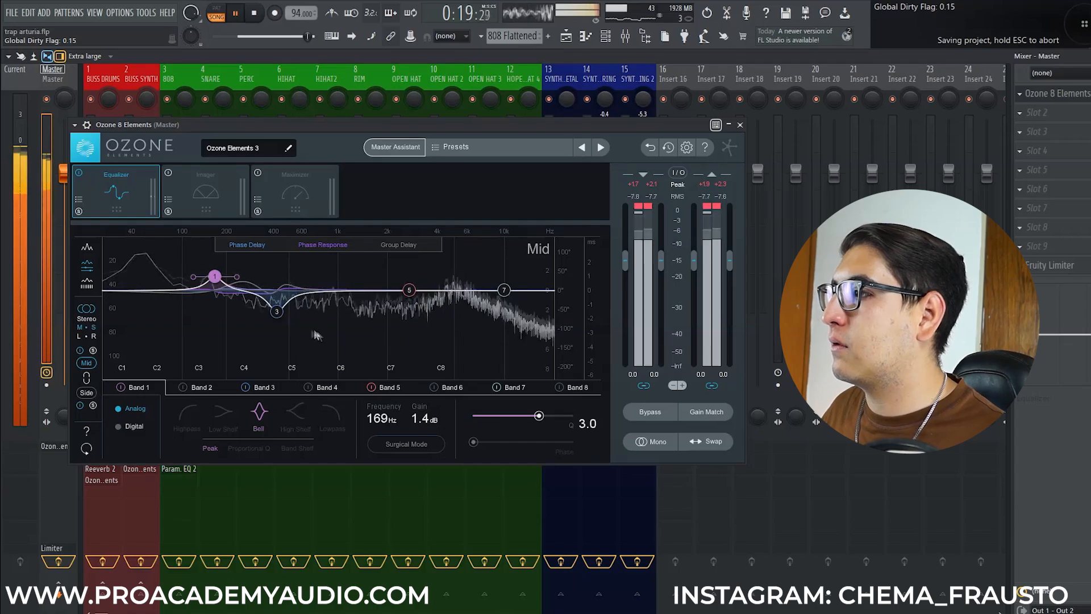
Select band 3, compare the master with Ozone bypassed and active during playback, and stop the song with it active
left_click(277, 311)
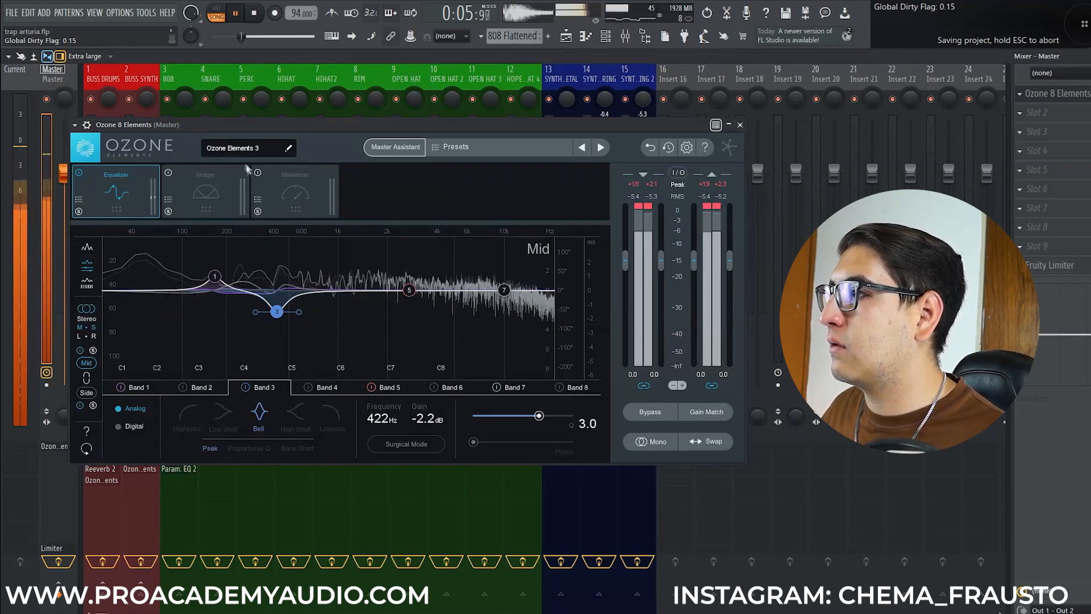
left_click(649, 415)
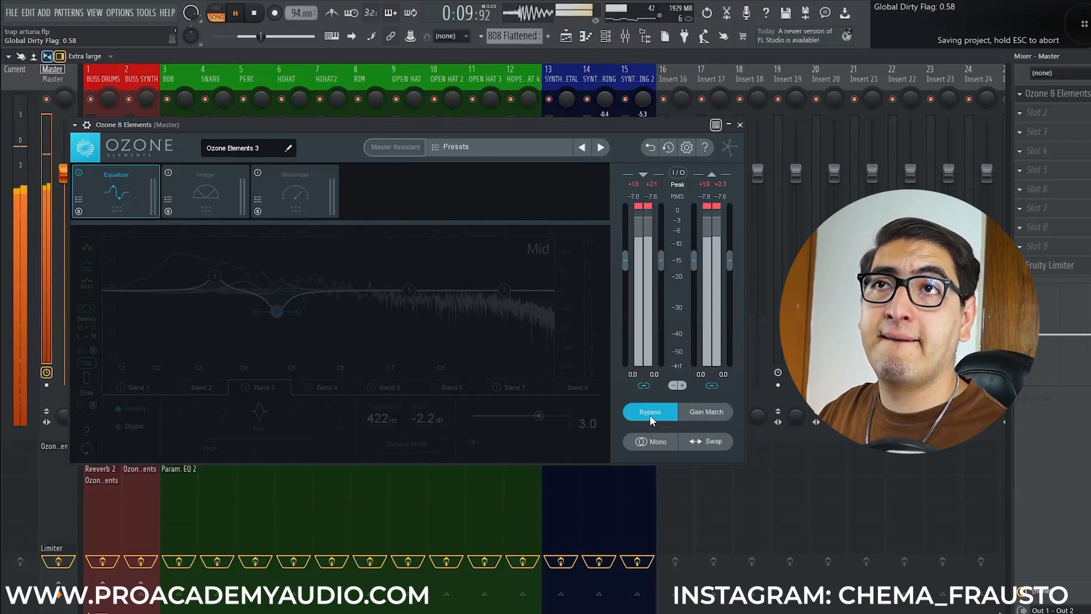
left_click(650, 415)
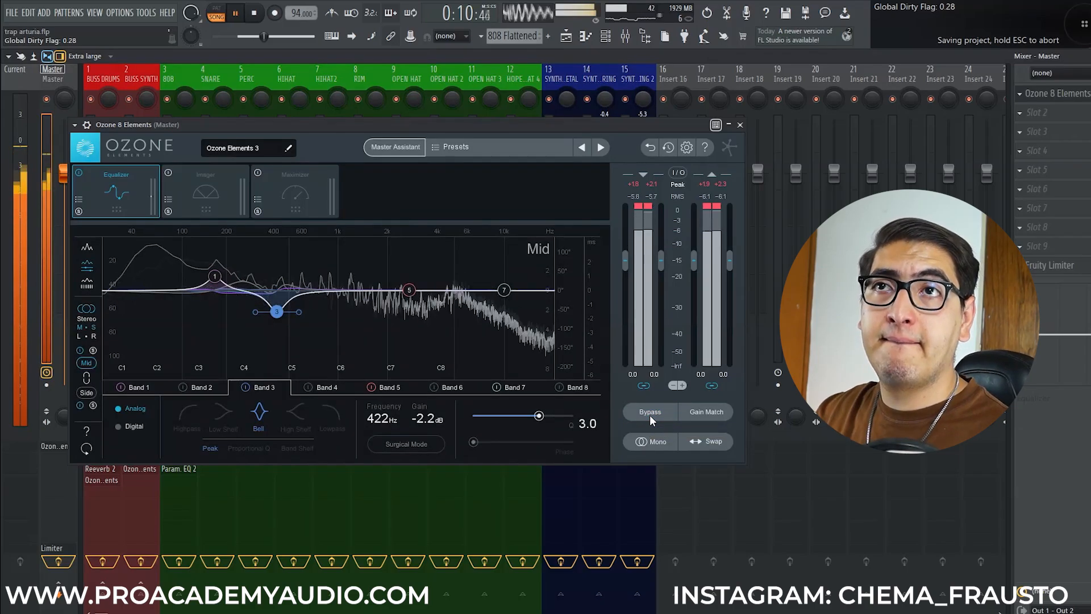
left_click(255, 16)
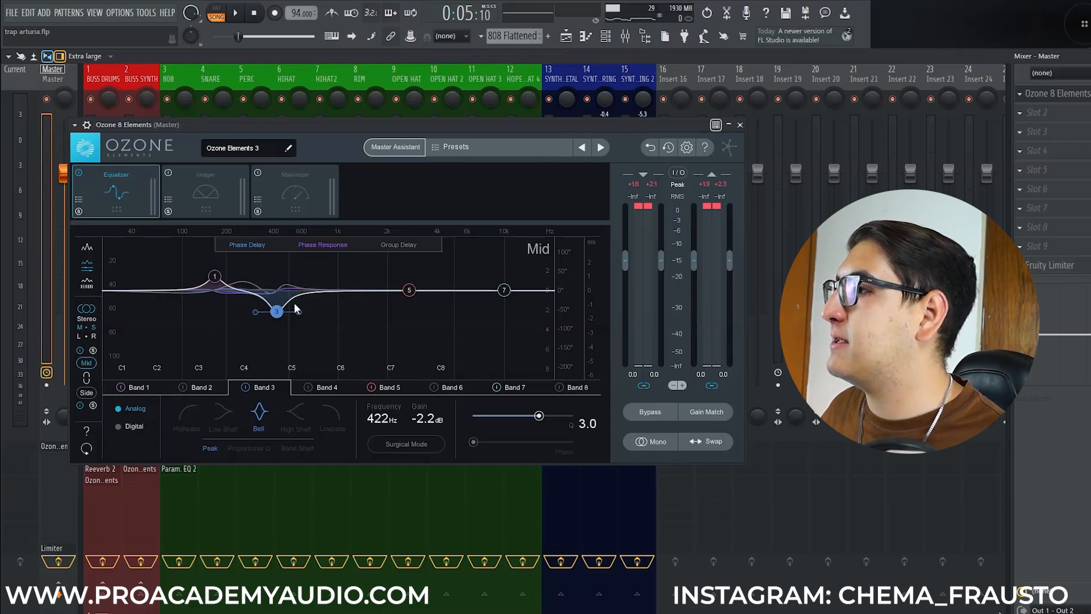
Nudge band 1 of the Master Mid channel and return it to 169 Hz with 1.4 dB gain
left_click(218, 277)
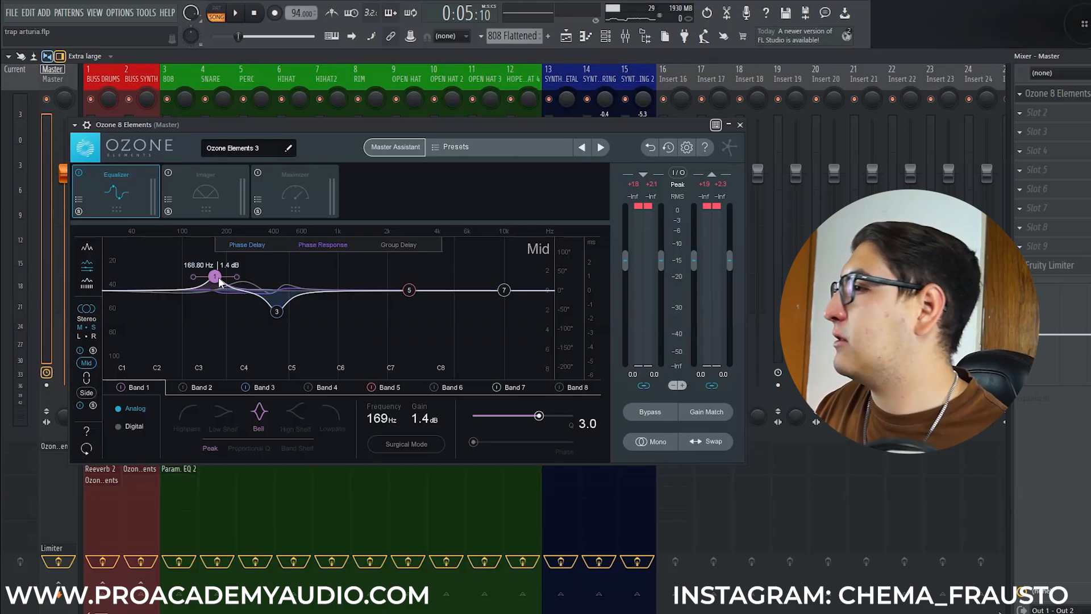
left_click_drag(218, 278, 219, 278)
key("ctrl+s")
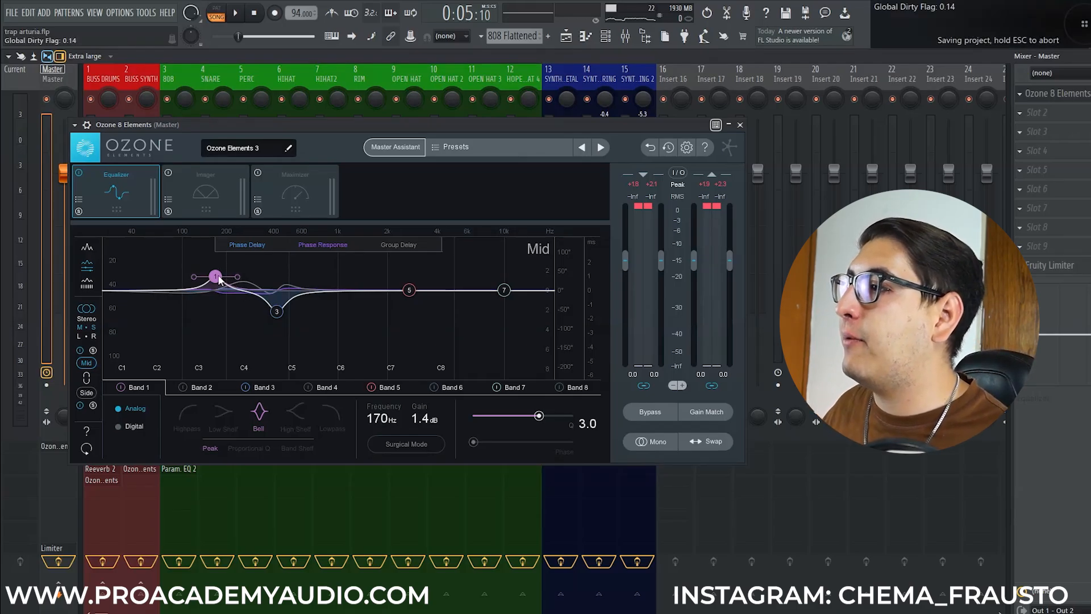
left_click_drag(218, 275, 218, 275)
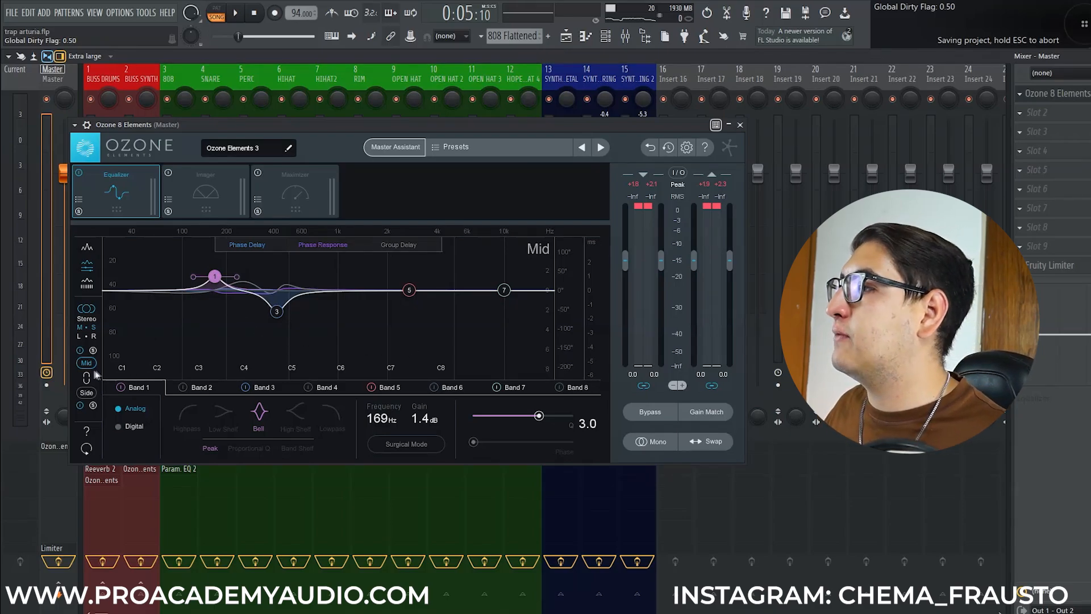
During playback, boost band 5 of the Master Side channel by 1.8 dB at 3.49 kHz and band 7 by 2.9 dB at 7.26 kHz
left_click(86, 392)
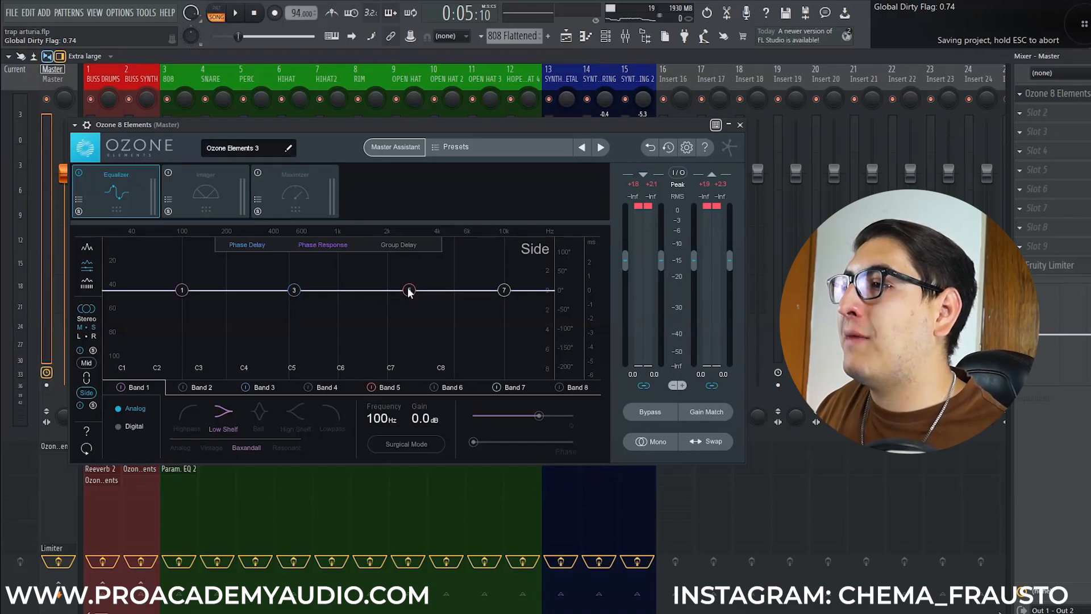
left_click_drag(379, 272, 518, 318)
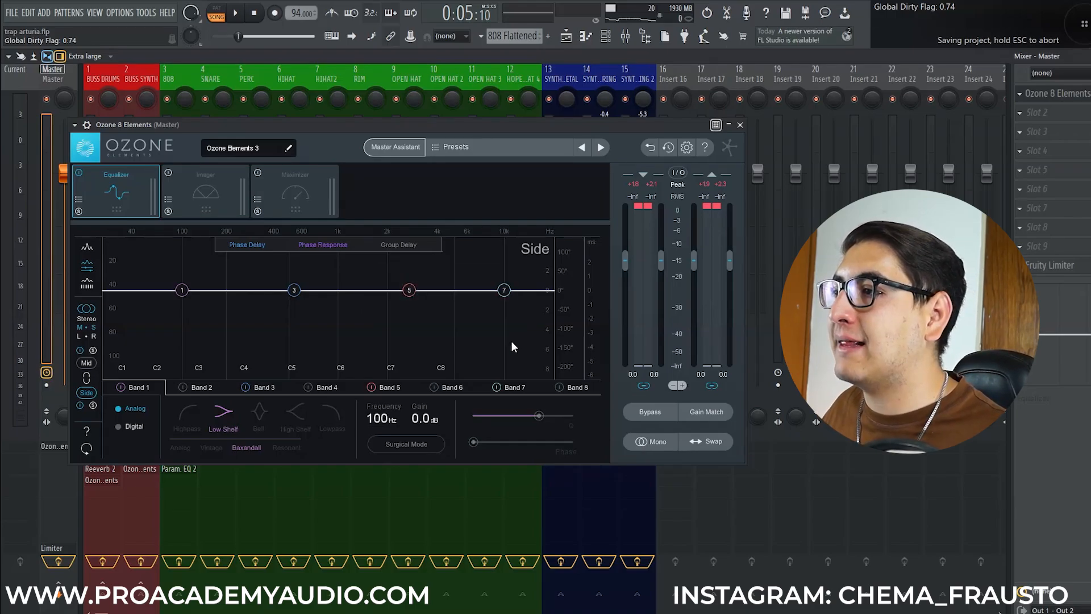
left_click(235, 14)
left_click_drag(409, 290, 435, 241)
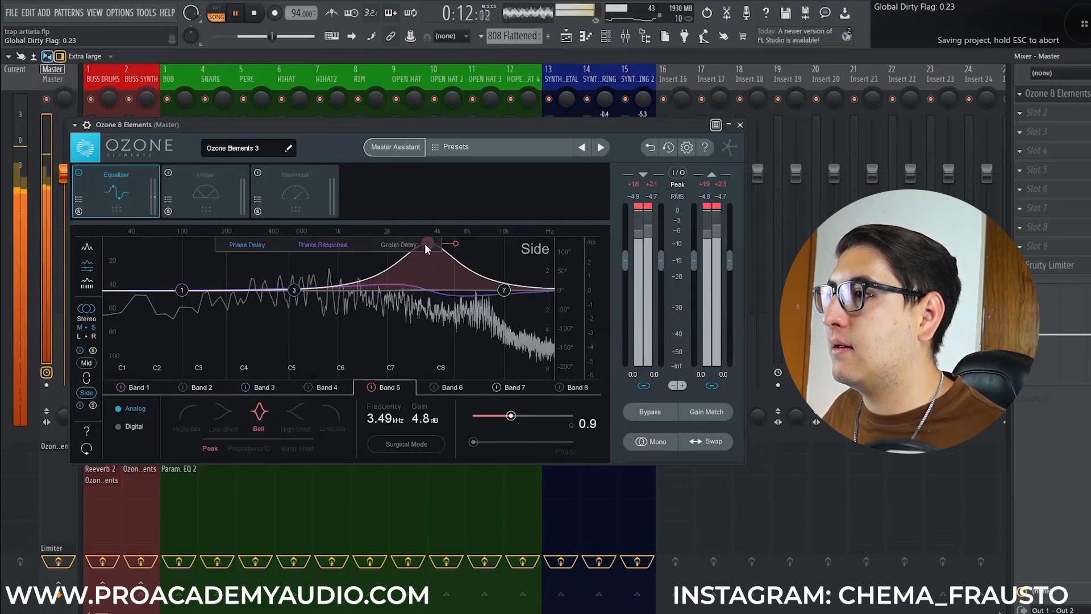
left_click_drag(418, 422, 426, 437)
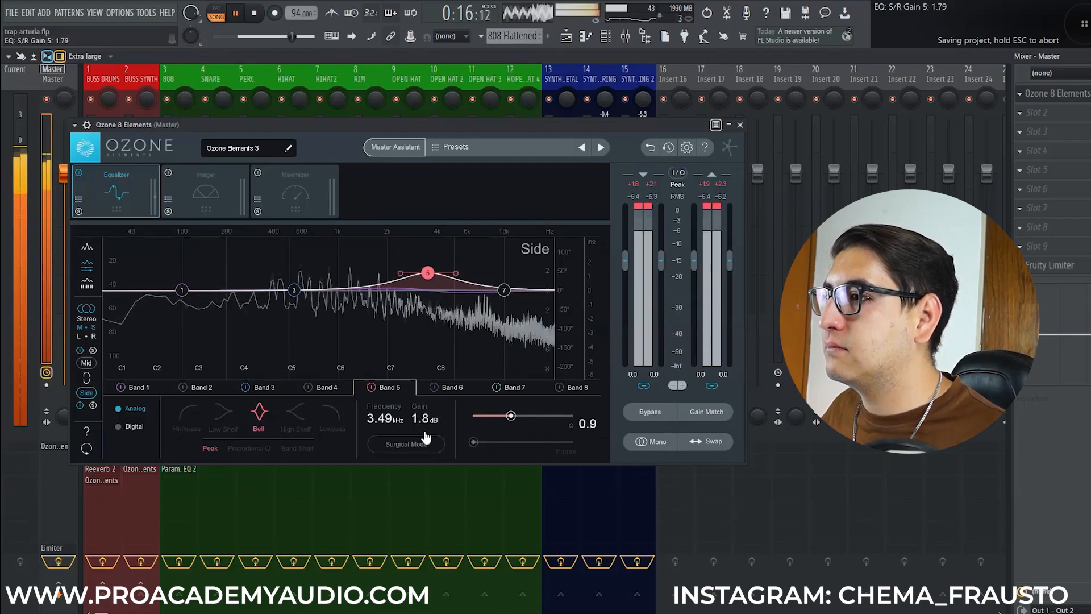
left_click_drag(503, 290, 481, 261)
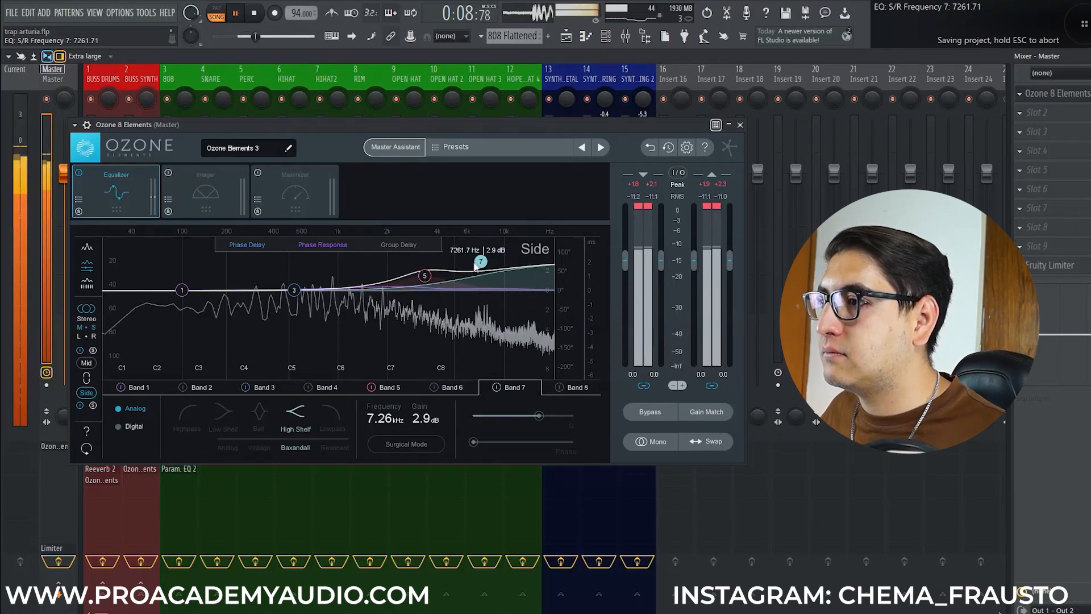
Compare the master with Ozone bypassed and active during playback, stop the song with it active, and save the project
left_click(660, 409)
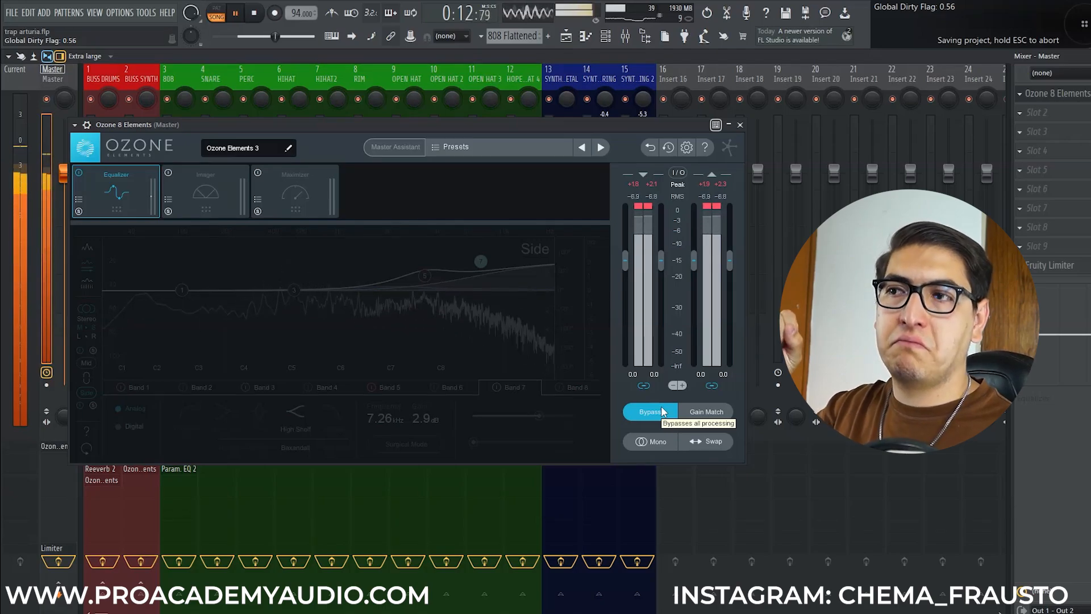
left_click(661, 410)
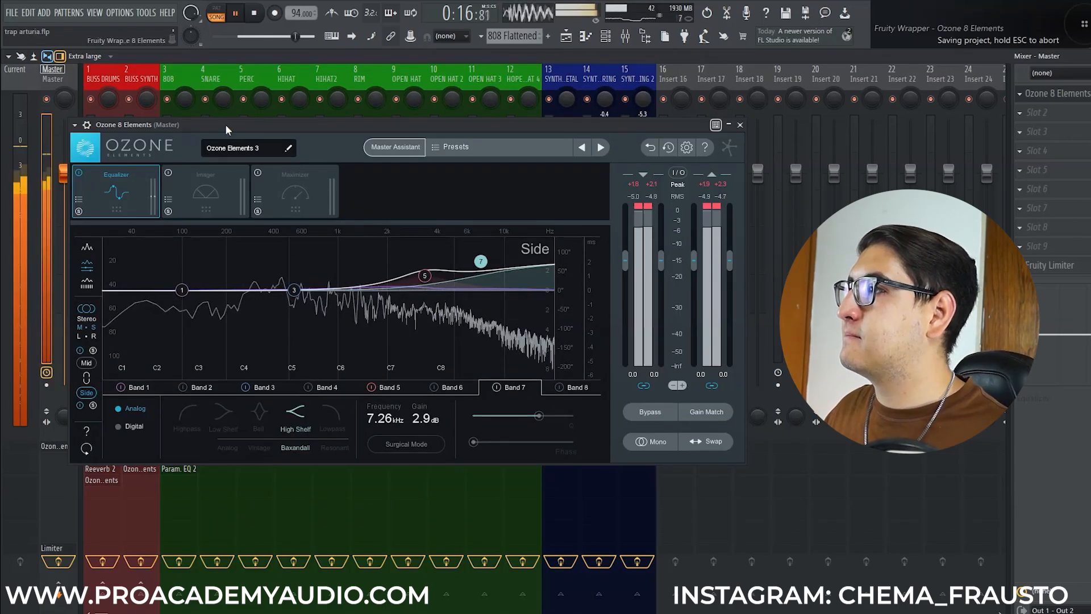
left_click(673, 414)
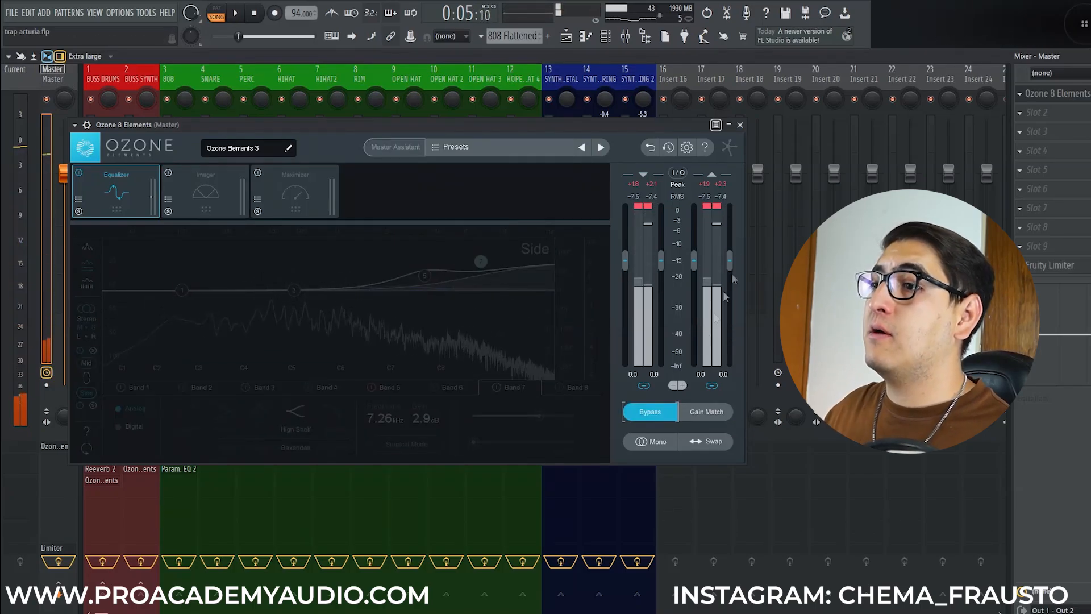
left_click(654, 412)
key("ctrl+s")
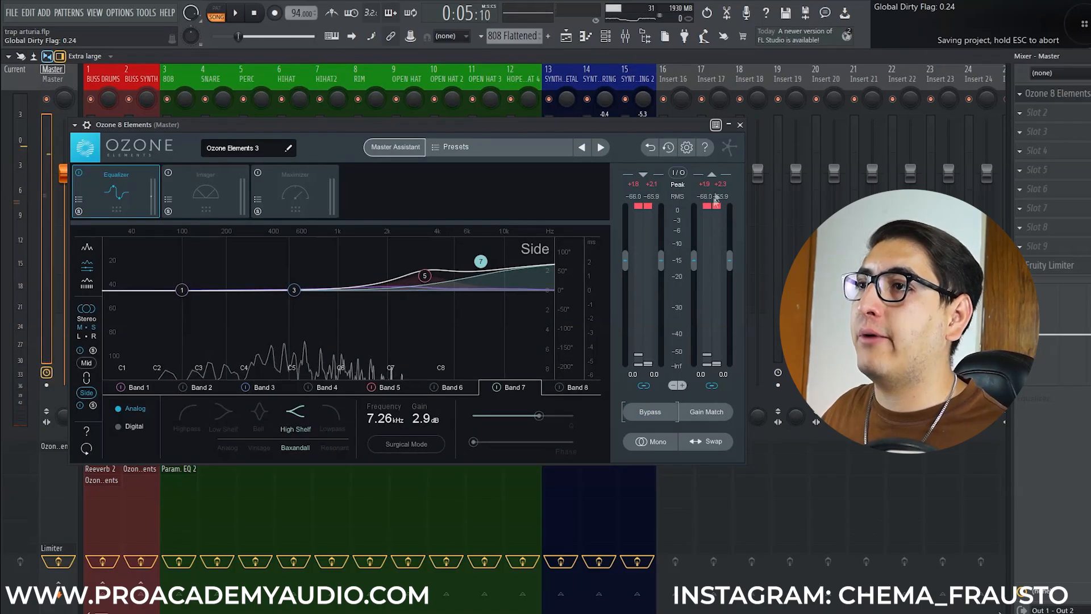
Close the Ozone window, switch Ozone 8 Elements off on the Master, BUSS DRUMS and BUSS SYNTH tracks, and start the song
left_click(740, 125)
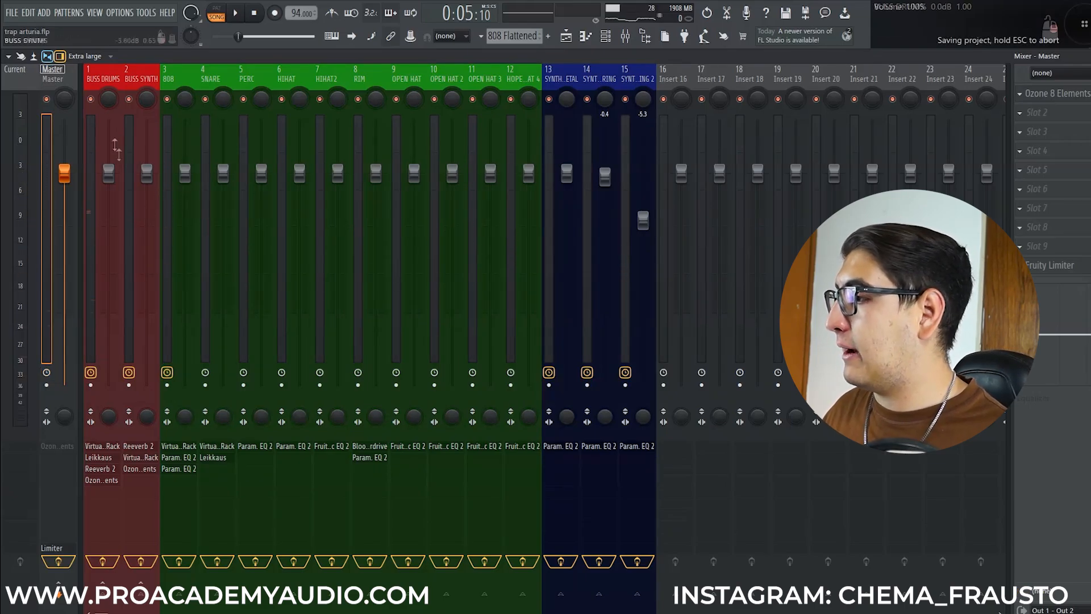
left_click(102, 80)
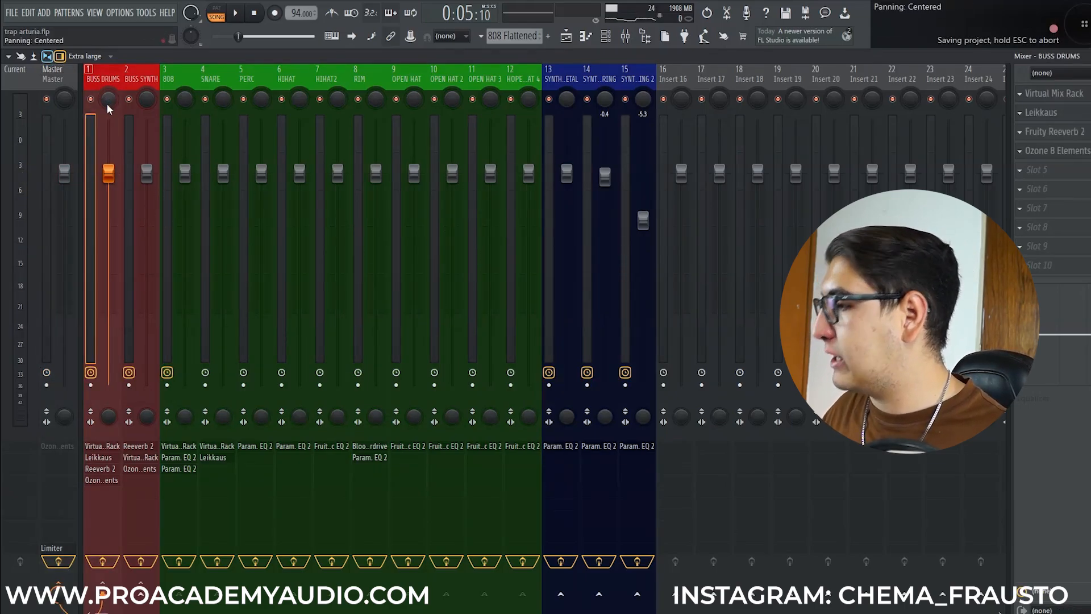
left_click(138, 81)
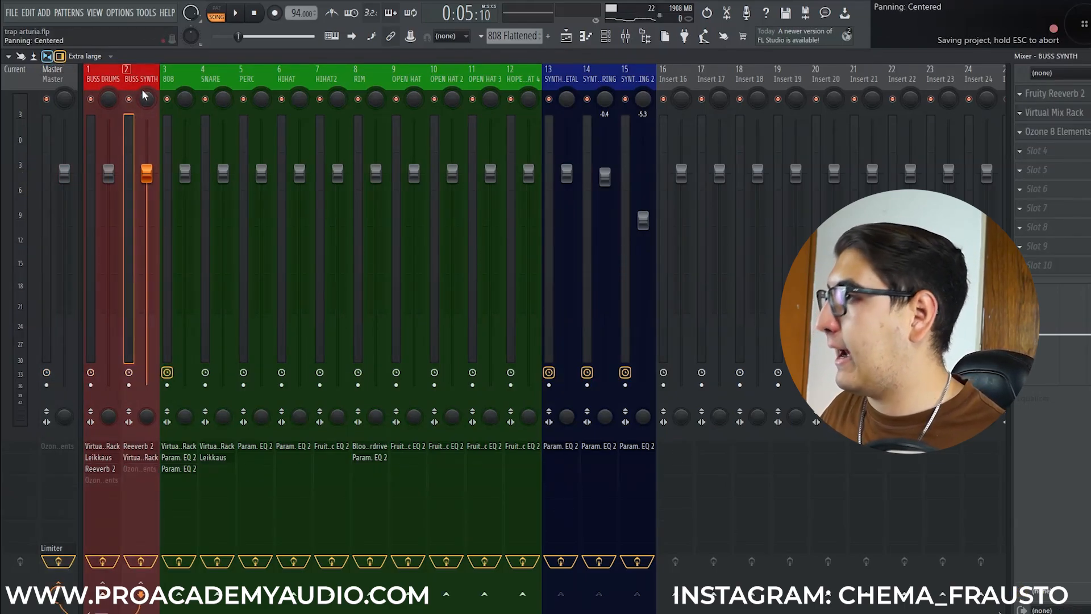
left_click(235, 13)
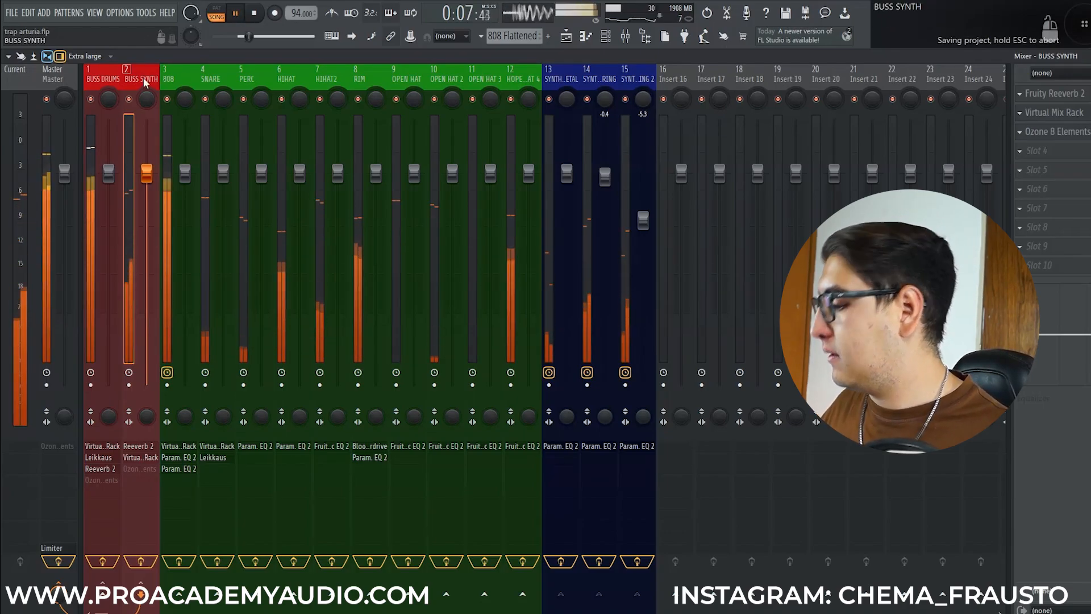
Compare the mix during playback by switching Ozone on and off across the BUSS SYNTH, BUSS DRUMS and Master tracks, ending with it off
key("Left")
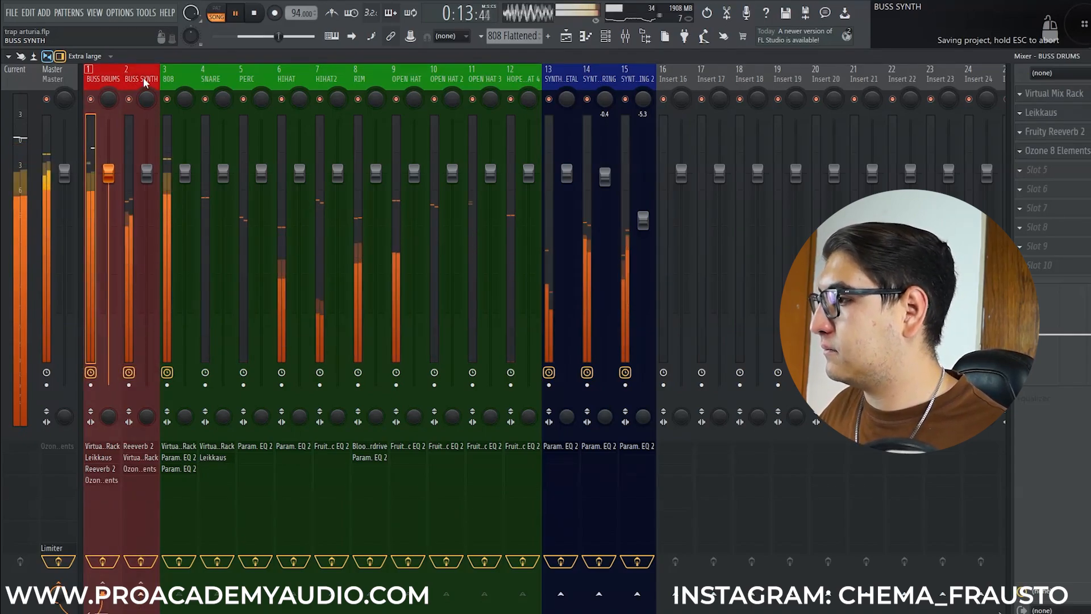
key("Left")
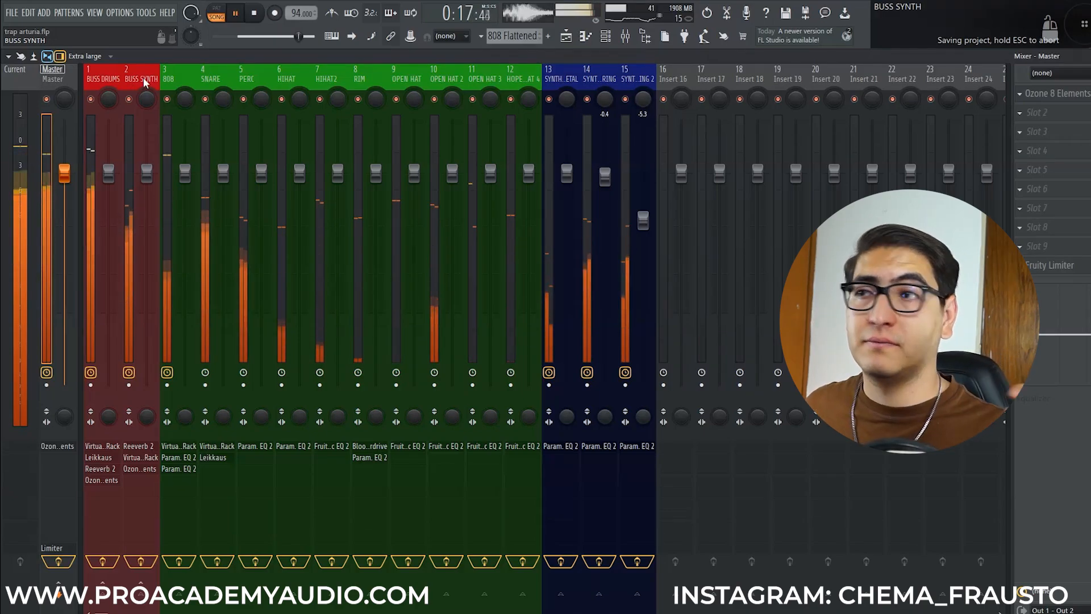
key("Right")
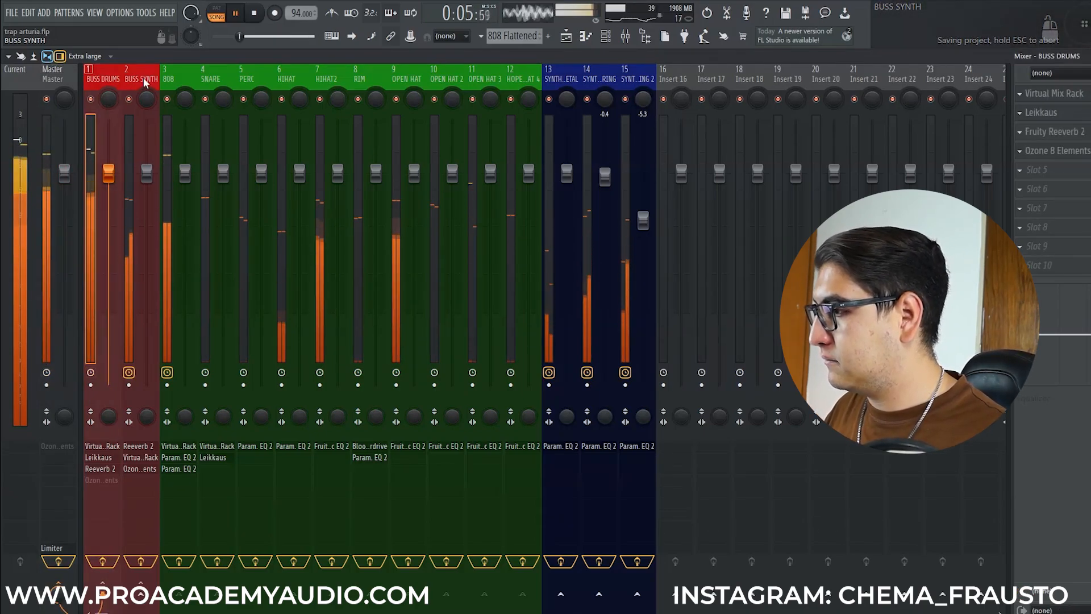
key("Right")
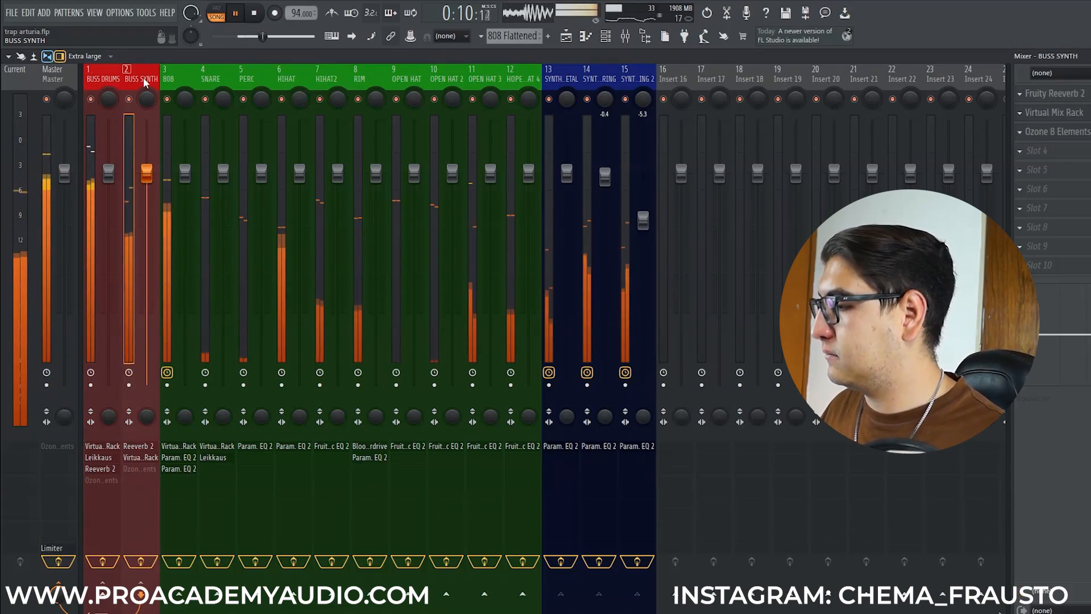
key("Left")
key("Left")
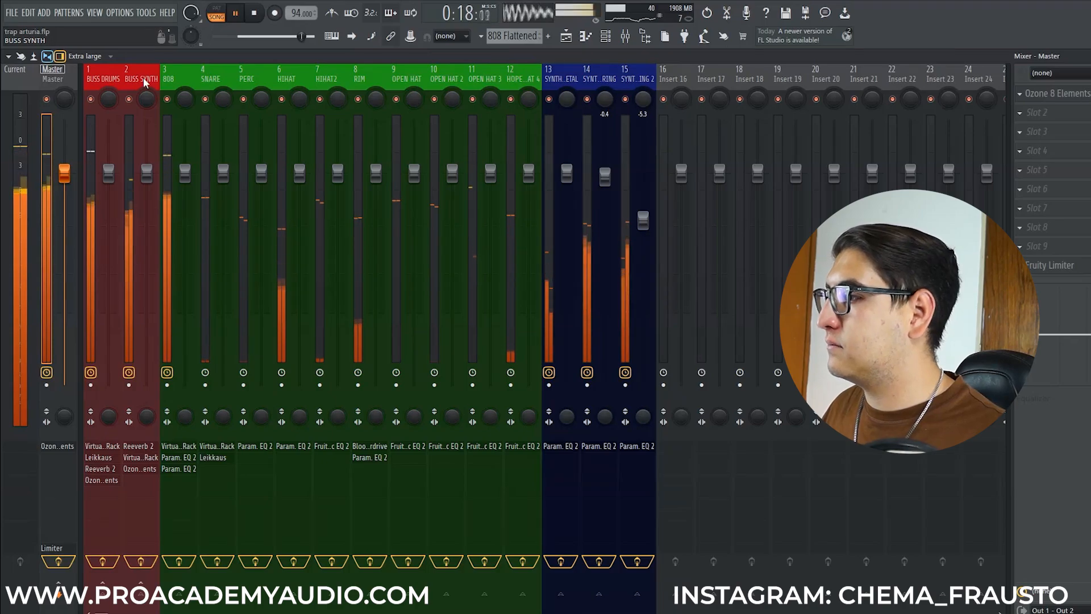
key("Right")
key("Right")
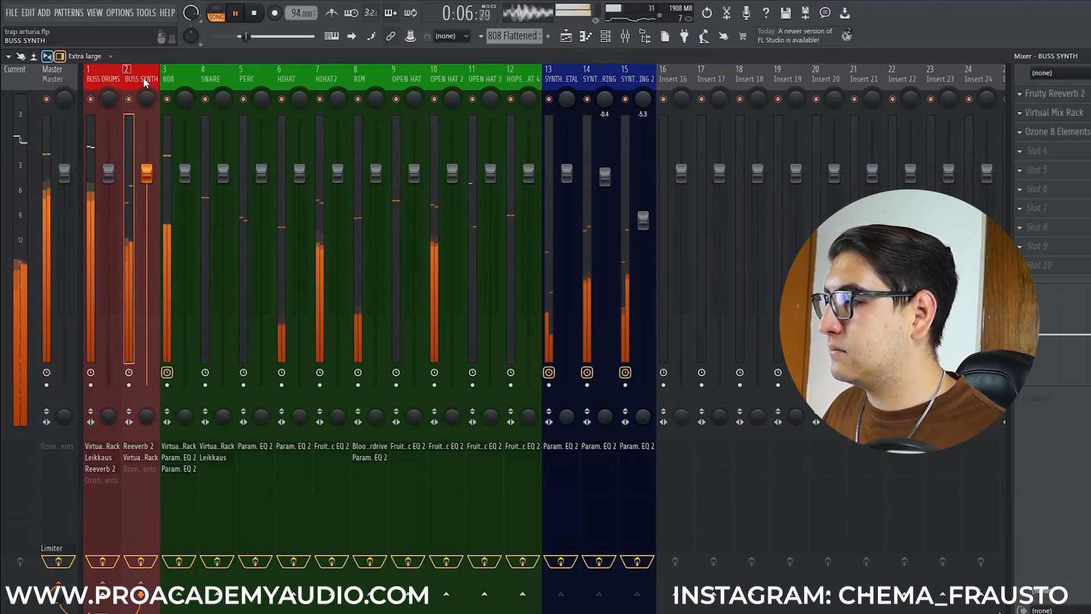
With the song stopped, save the project and switch Ozone back on for the BUSS SYNTH, BUSS DRUMS and Master tracks
key("ctrl+s")
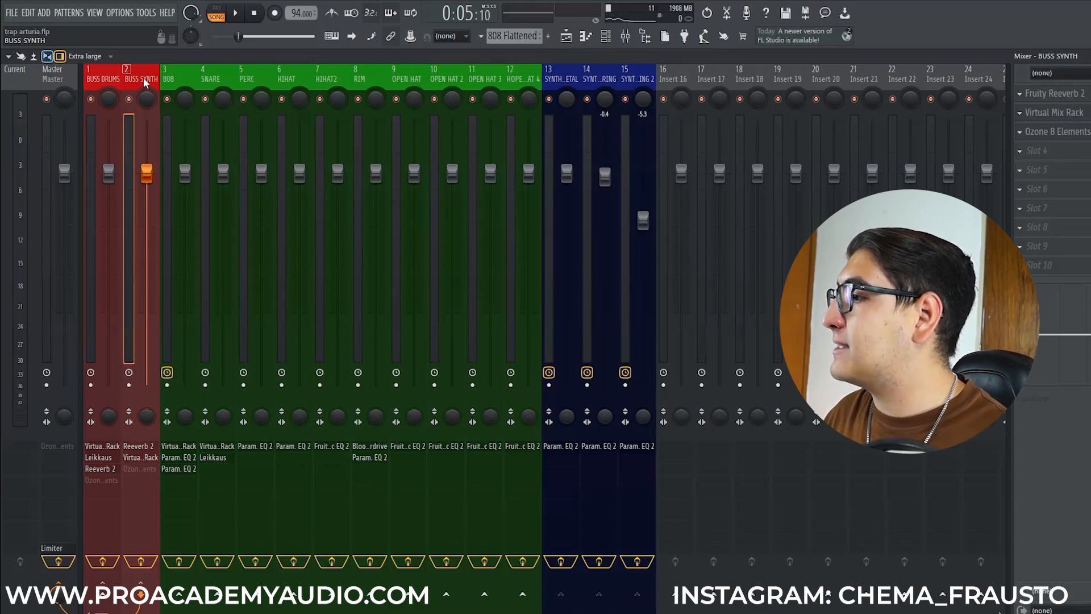
key("ctrl+s")
left_click(107, 75)
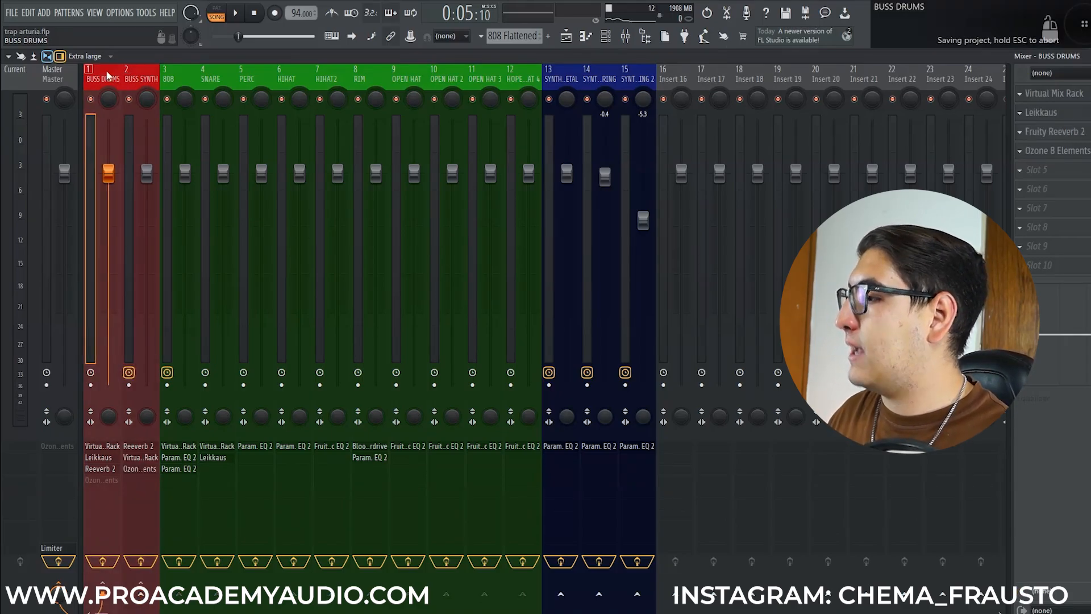
left_click(70, 73)
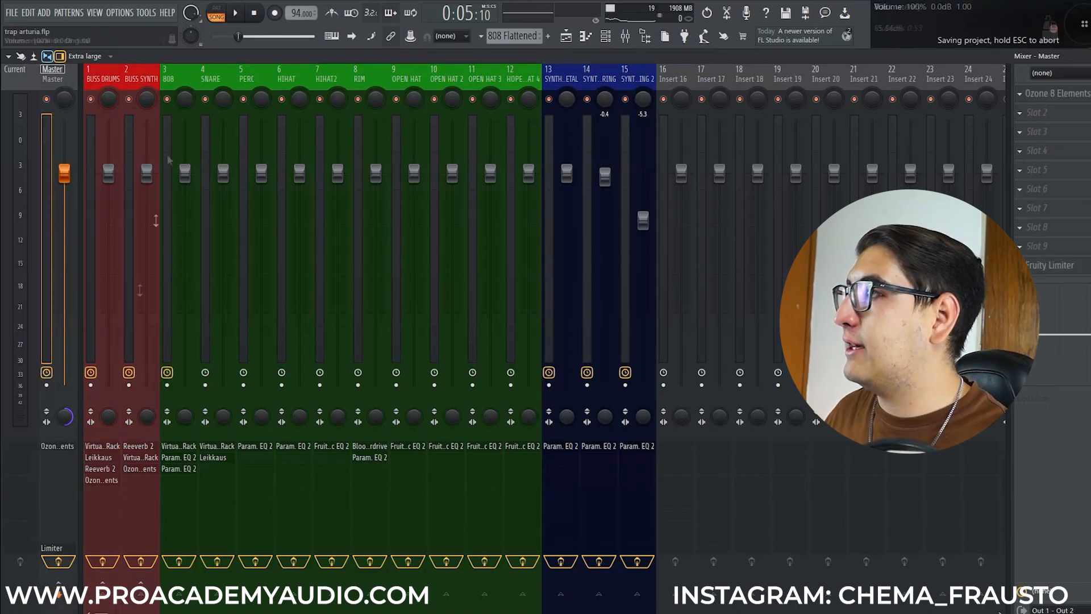
Play the song, listen with Ozone switched off on the Master, BUSS DRUMS and BUSS SYNTH tracks, and stop playback
left_click(233, 17)
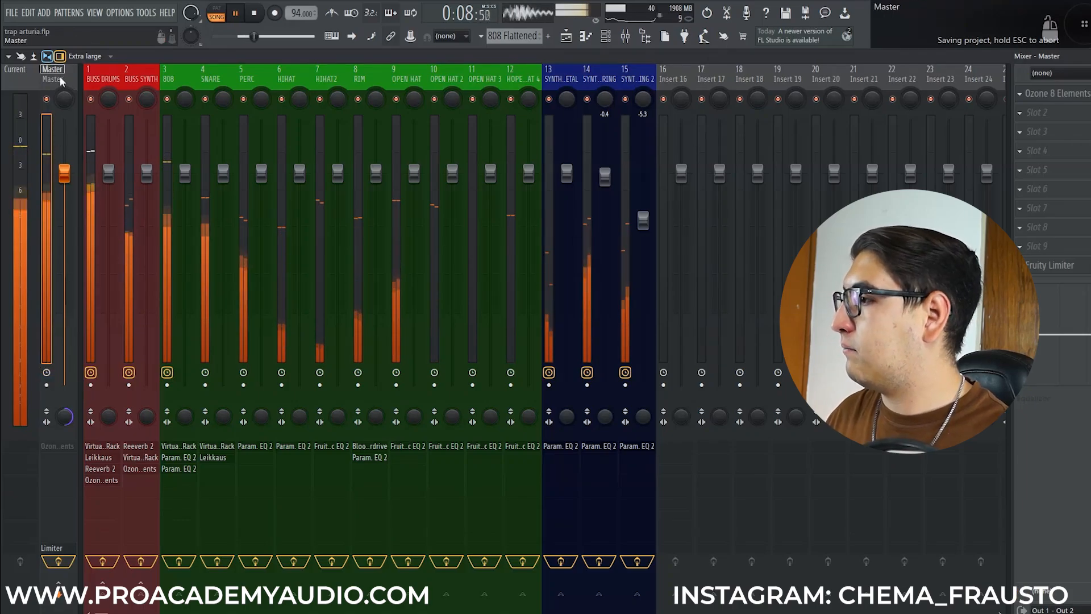
key("Right")
key("Right")
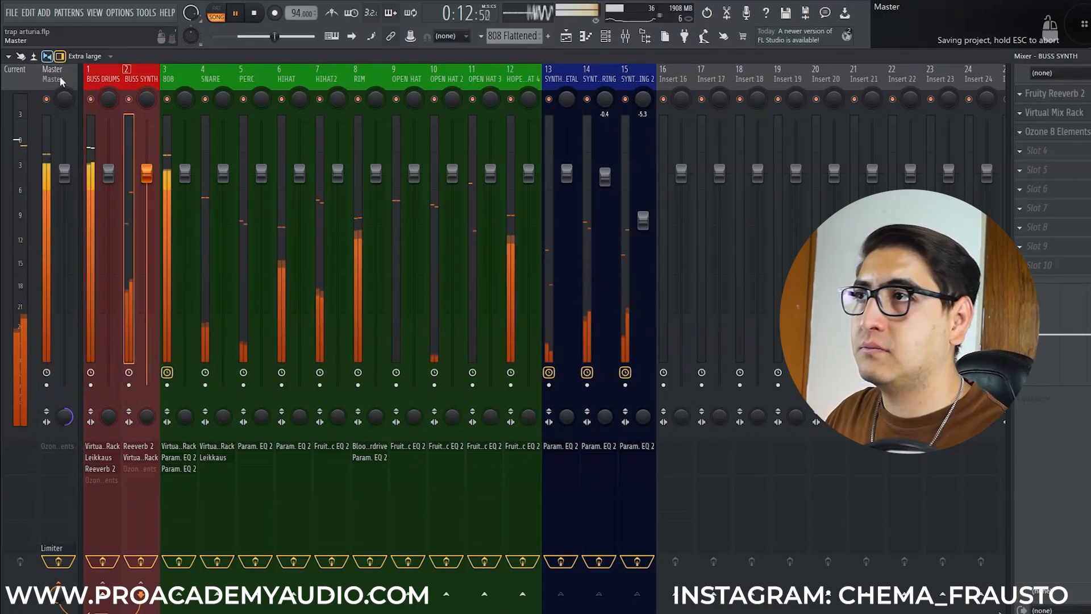
left_click(255, 19)
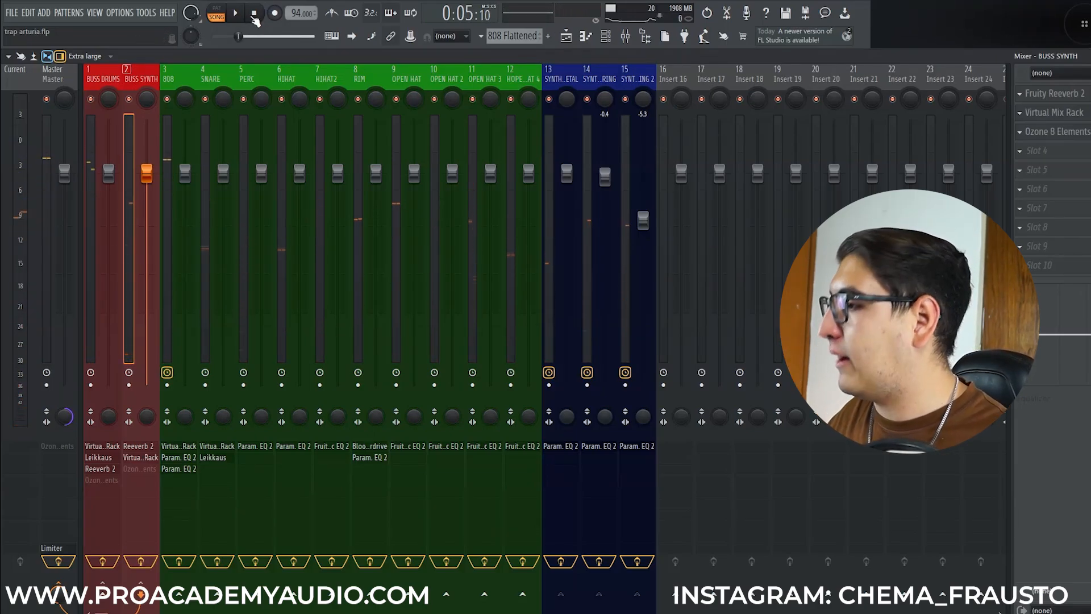
Switch Ozone back on for both buses and the Master, play the song, and reset the Master's stereo separation to its default
key("Left")
key("Left")
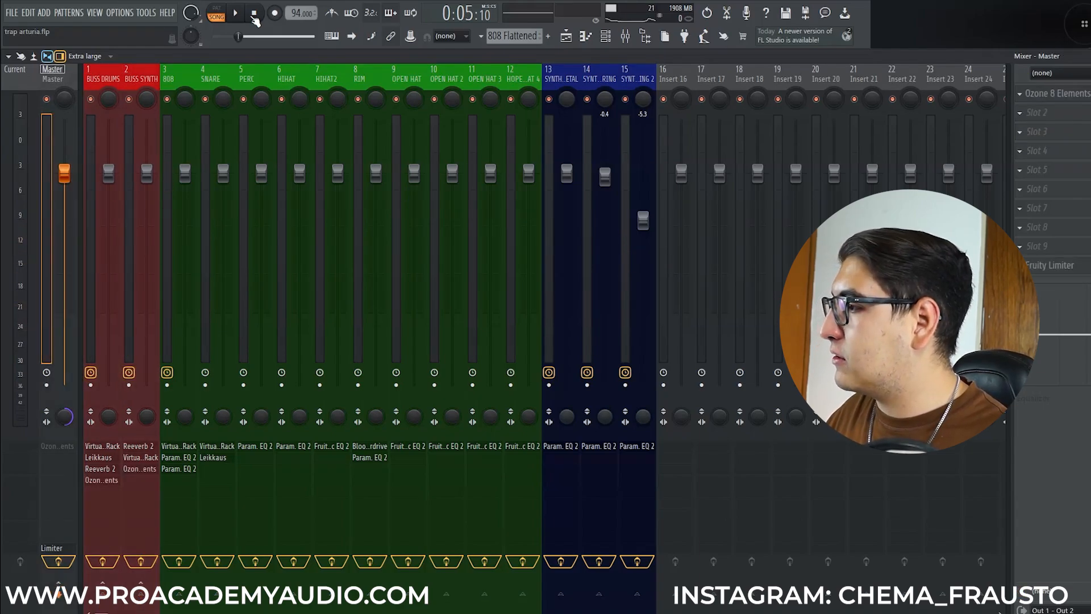
left_click(242, 13)
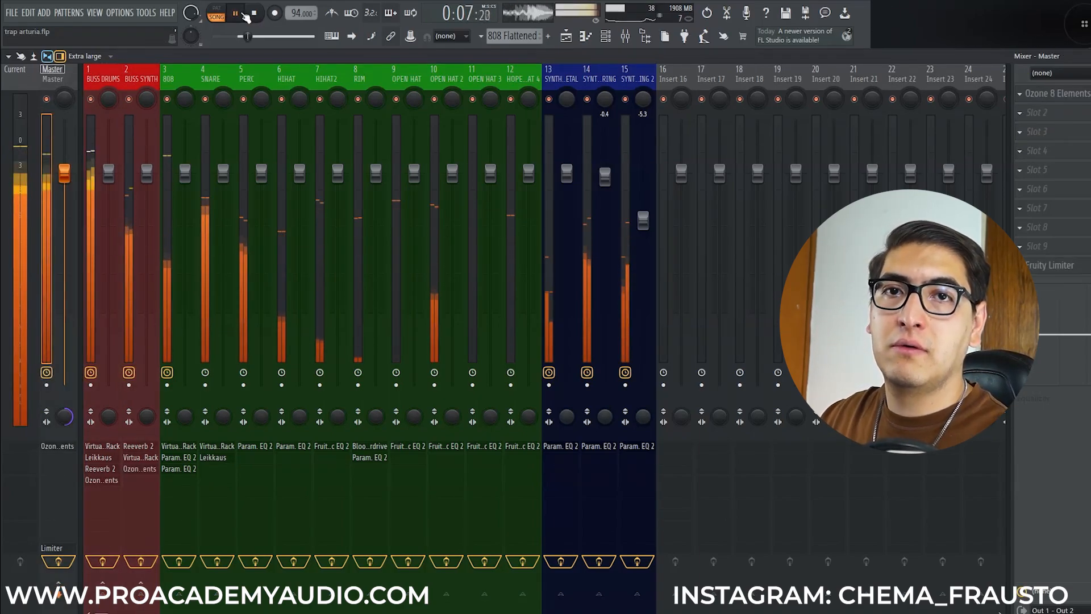
left_click(64, 421, "alt")
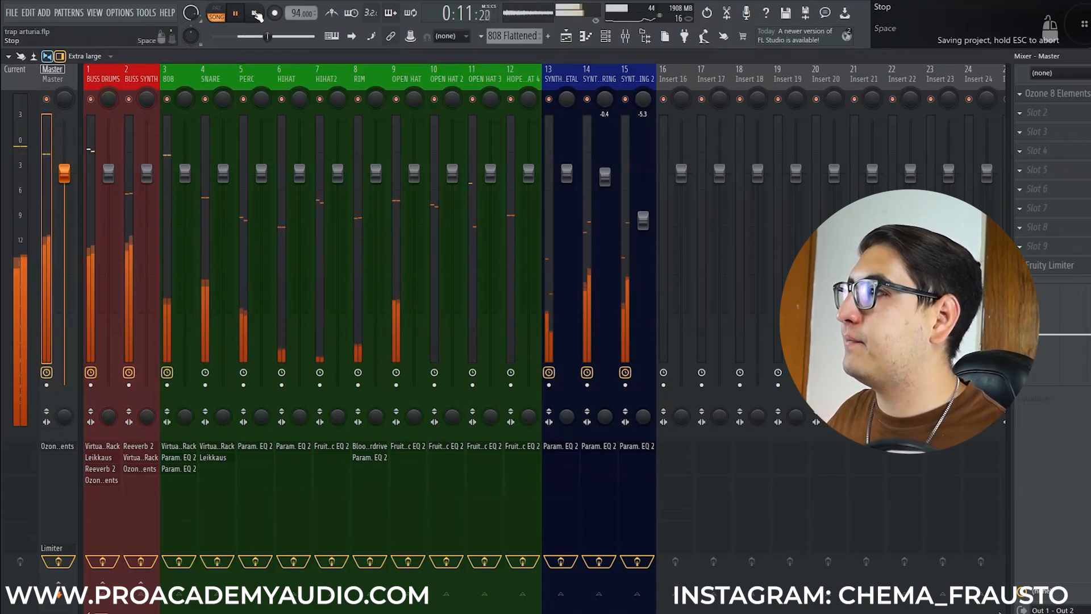
During playback, compare the full-stereo mix with Ozone off and on across the Master and both buses, ending with it on
key("Right")
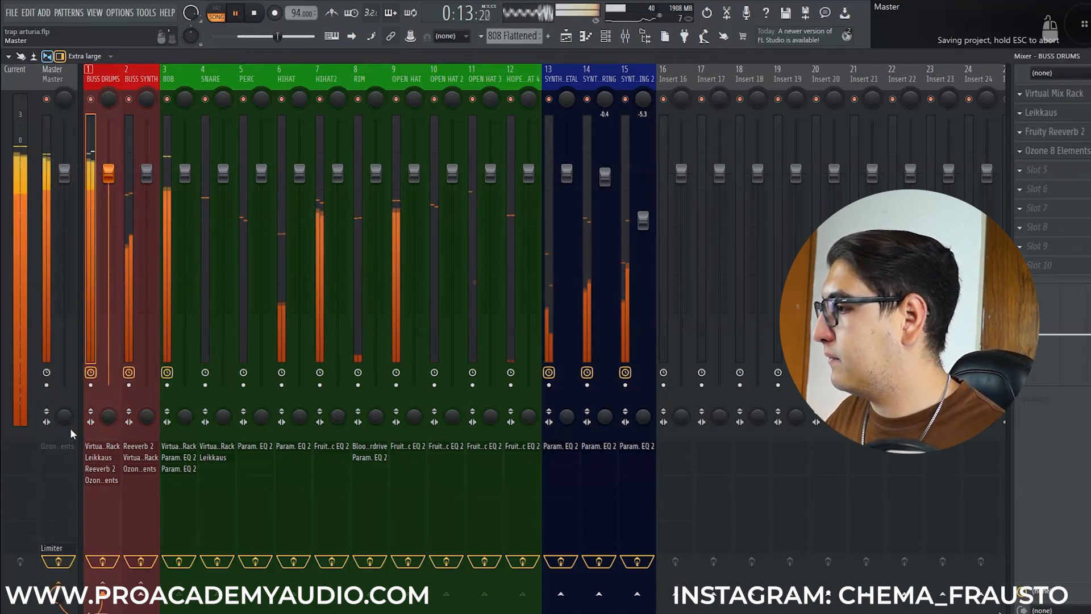
key("Right")
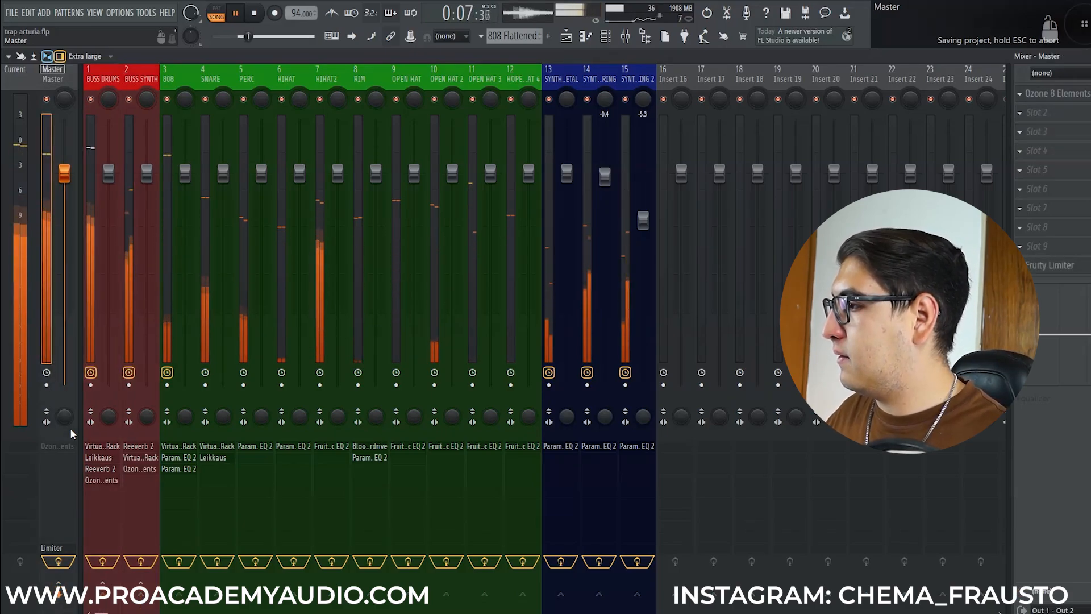
right_click(71, 431)
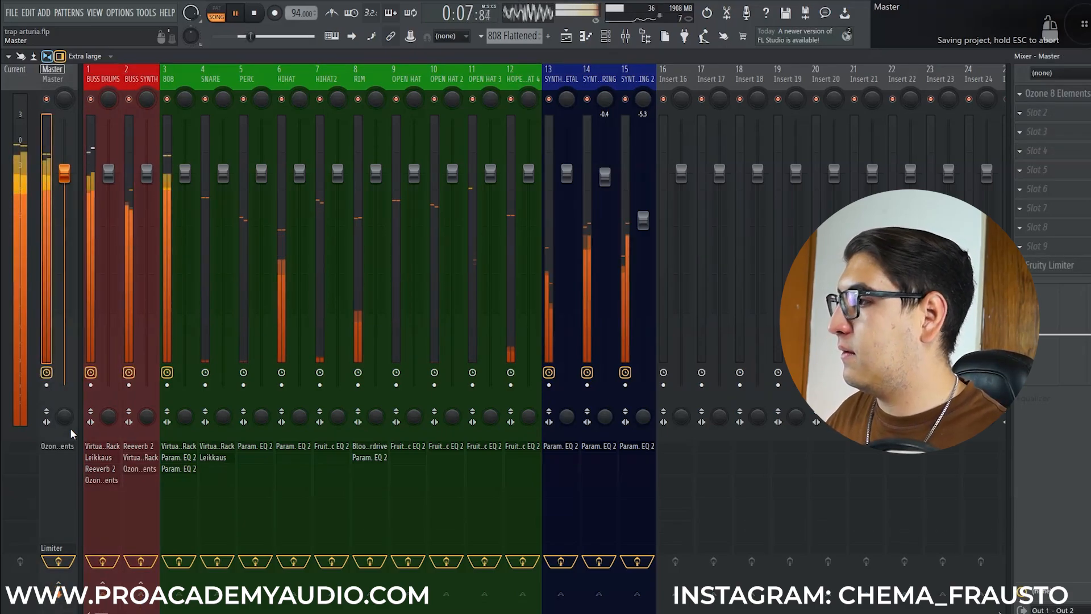